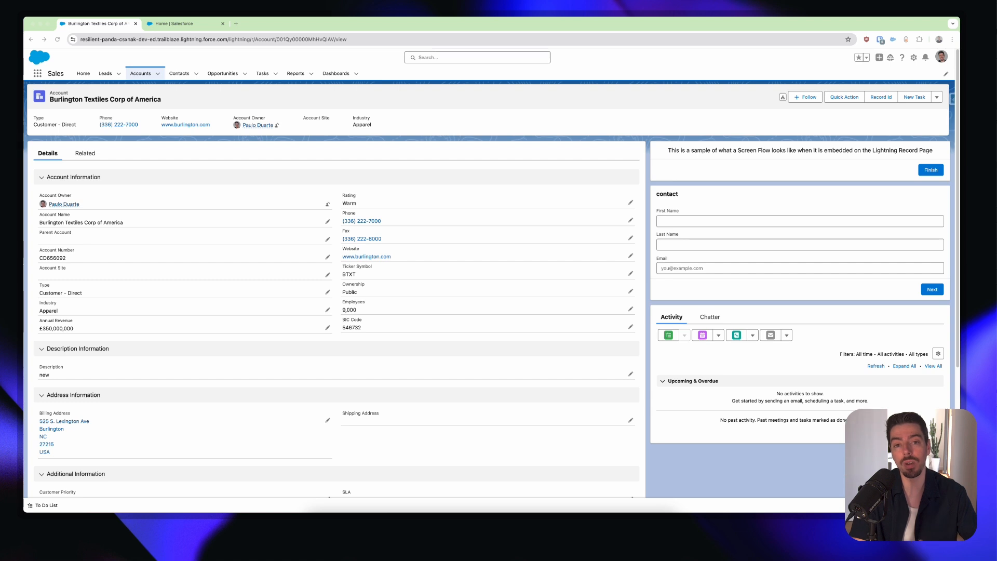
Examine the screen flows embedded on the Burlington Textiles account page and the Screen Flow diagram in Lucidchart
click(627, 125)
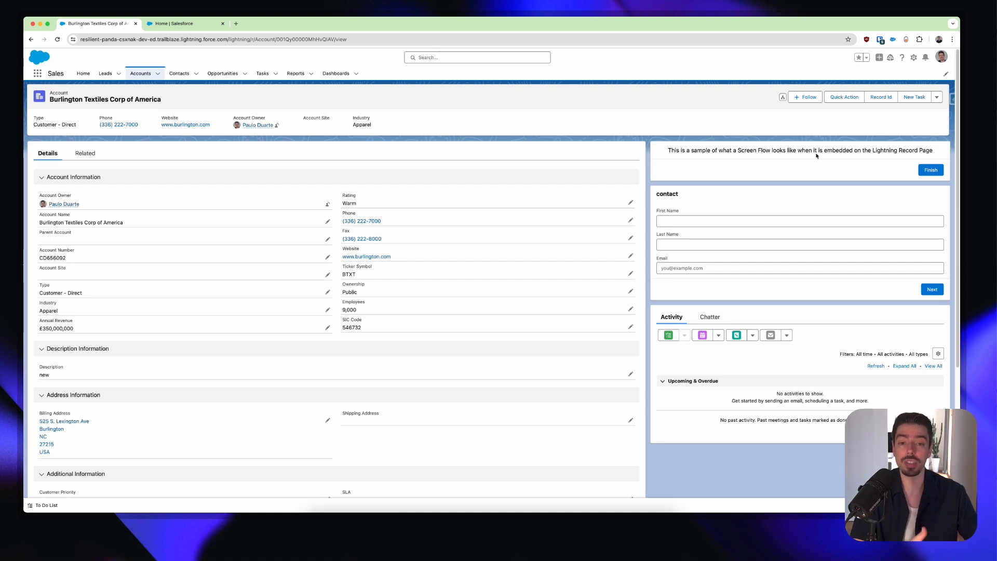
scroll(903, 165, down, 1)
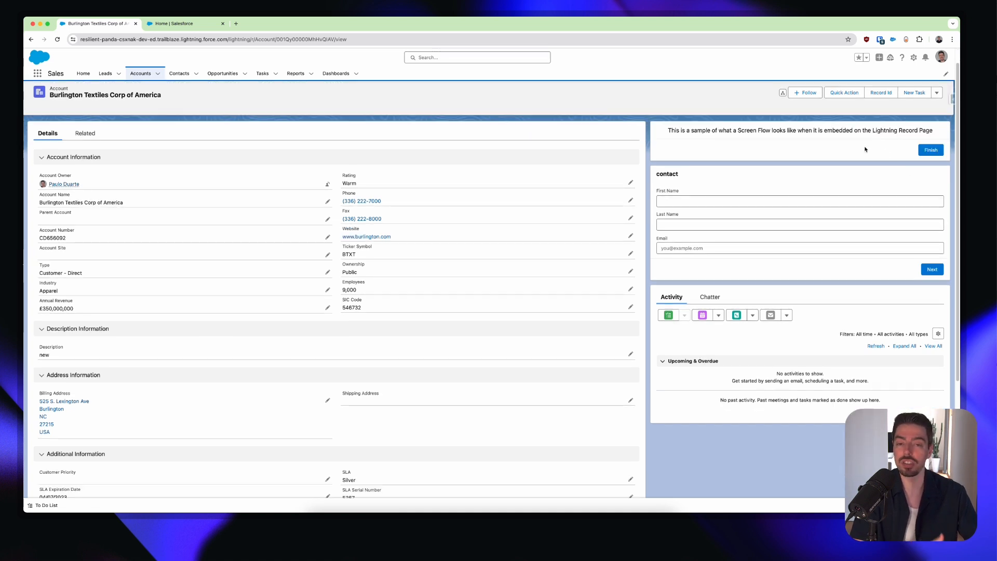
scroll(865, 149, up, 1)
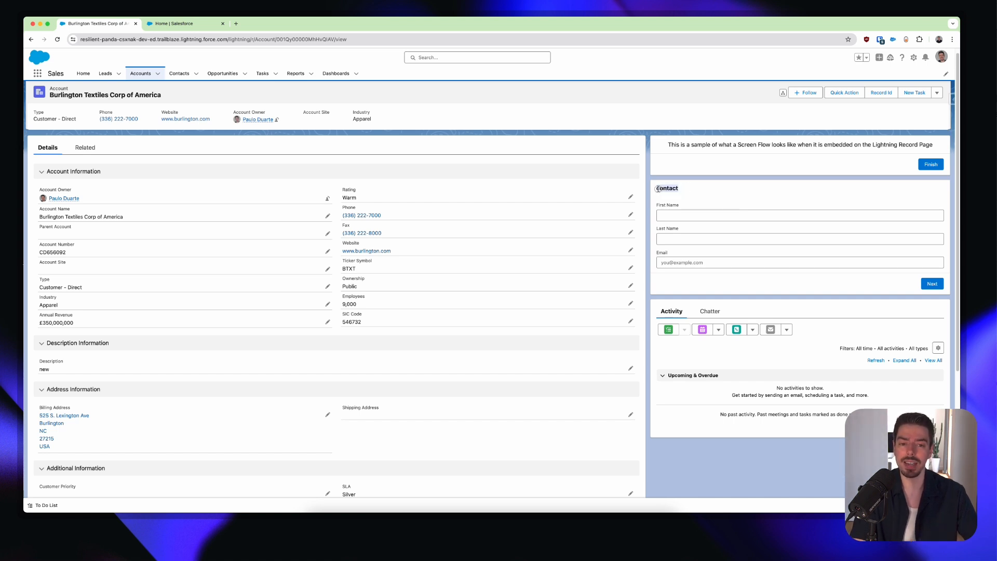
click(695, 217)
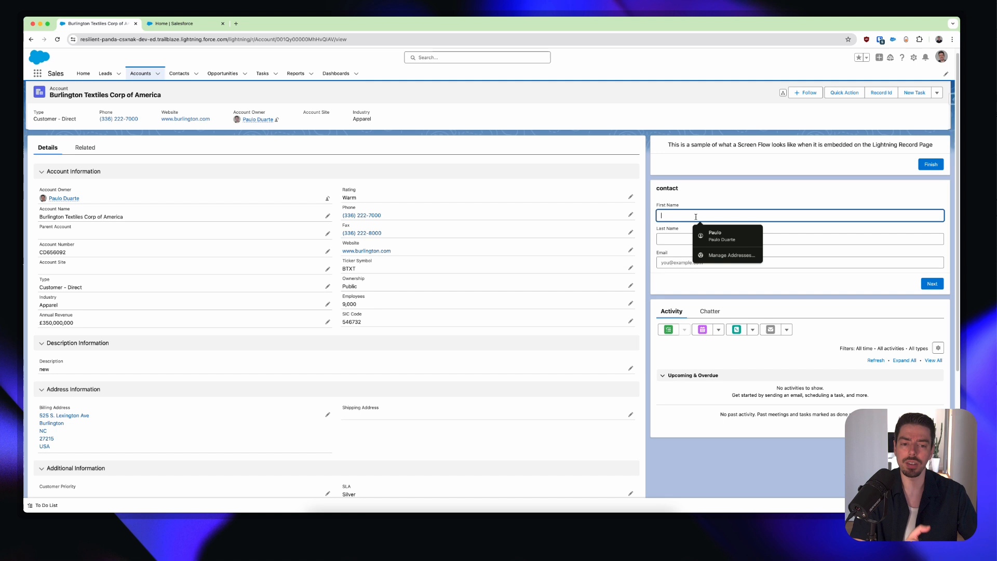
click(677, 237)
click(796, 257)
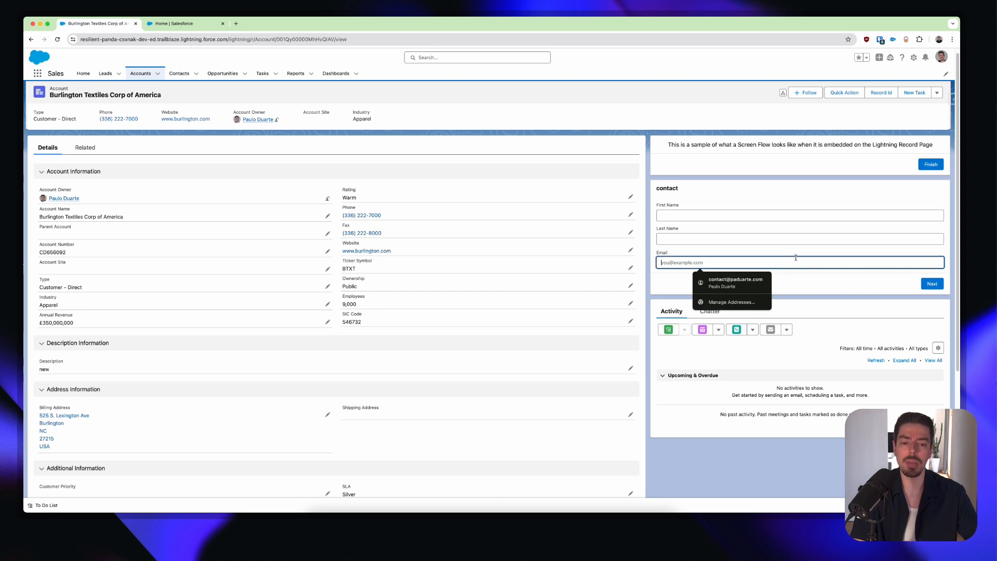
click(823, 280)
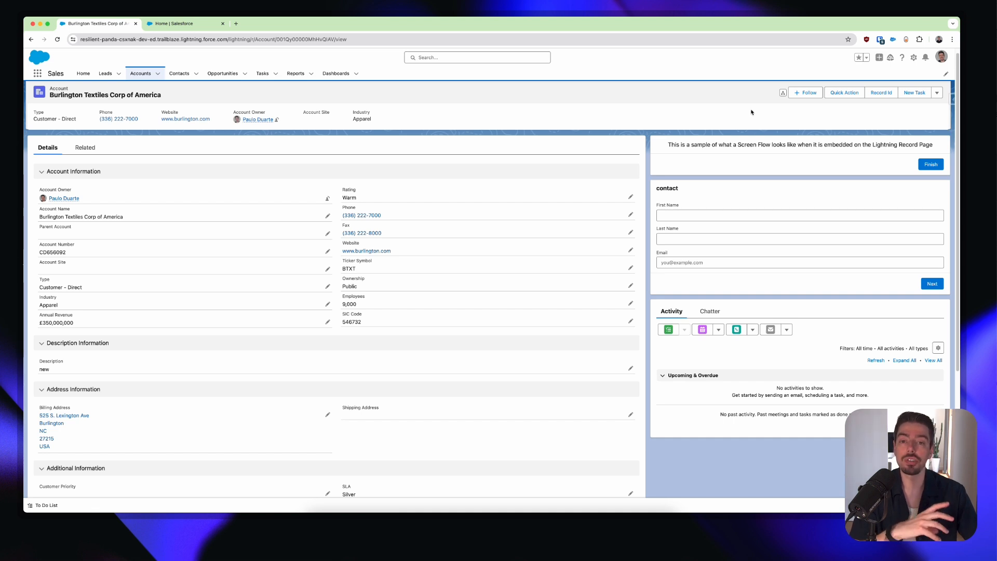
scroll(826, 123, up, 1)
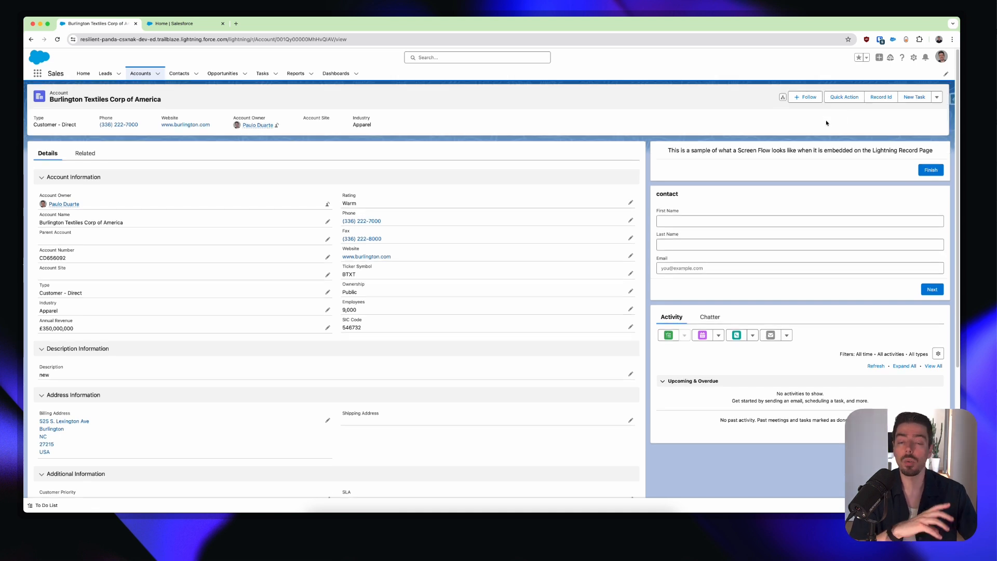
click(848, 101)
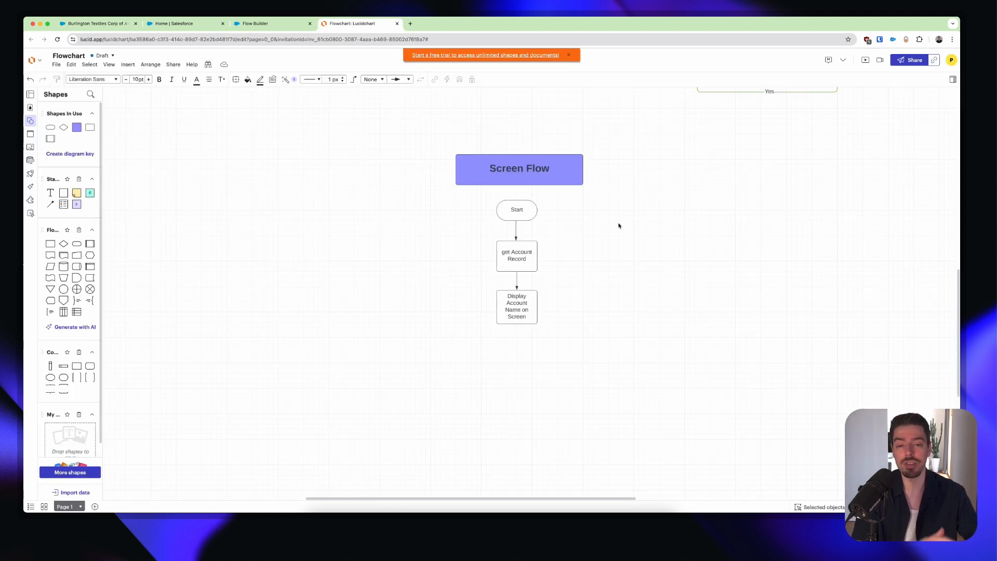
scroll(586, 236, down, 1)
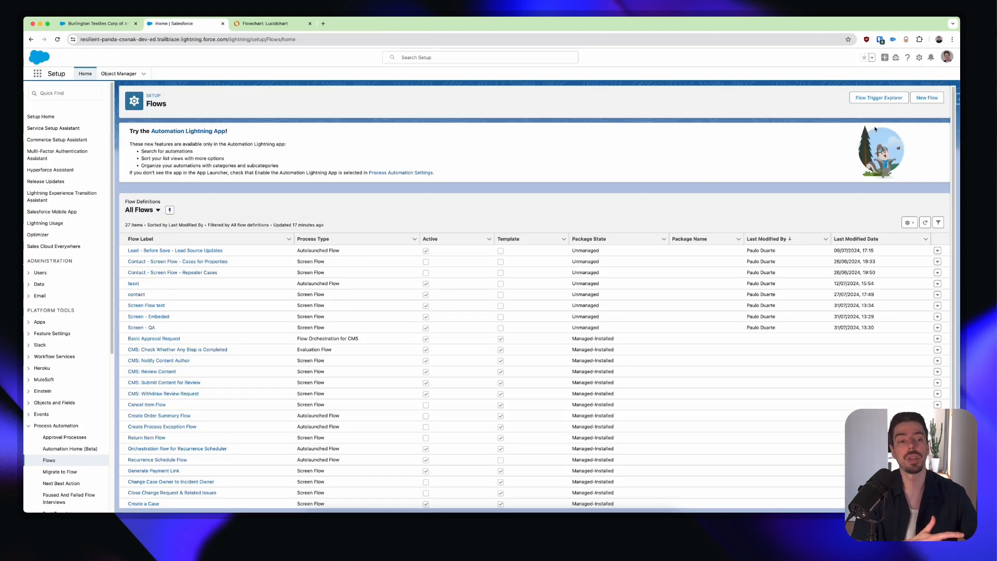
Create a new flow from scratch in Salesforce Setup, using the Screen Flow type
click(927, 97)
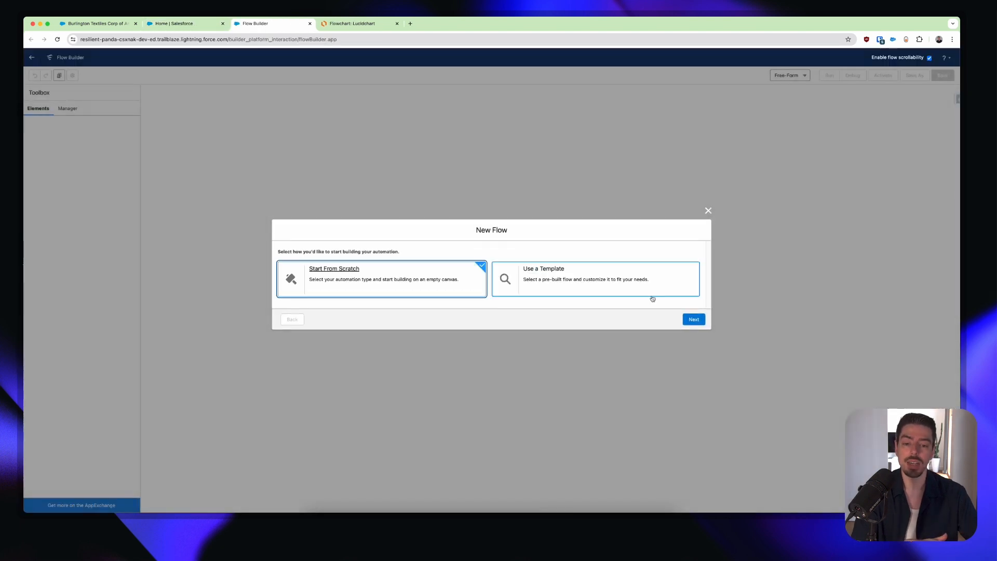
click(693, 318)
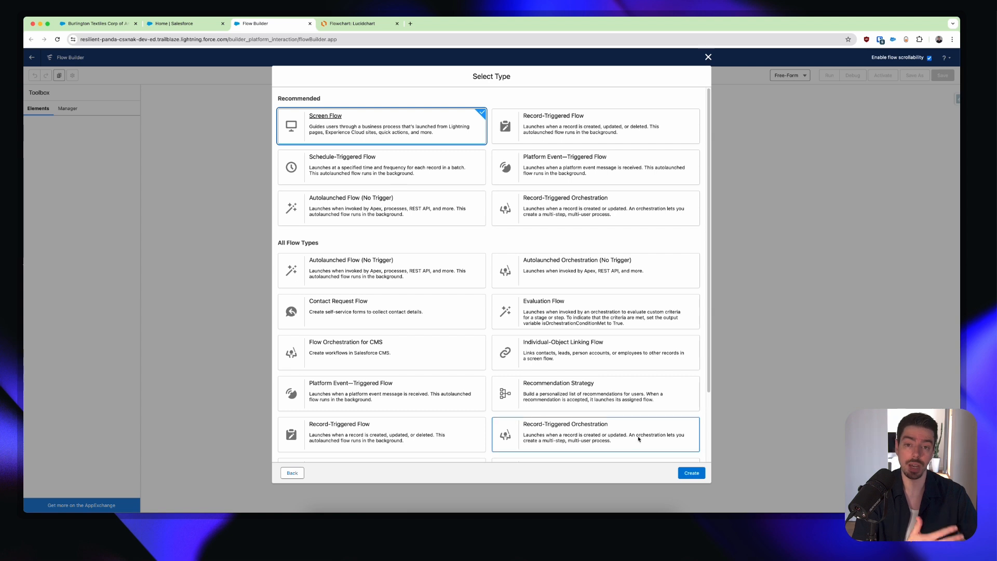
click(699, 473)
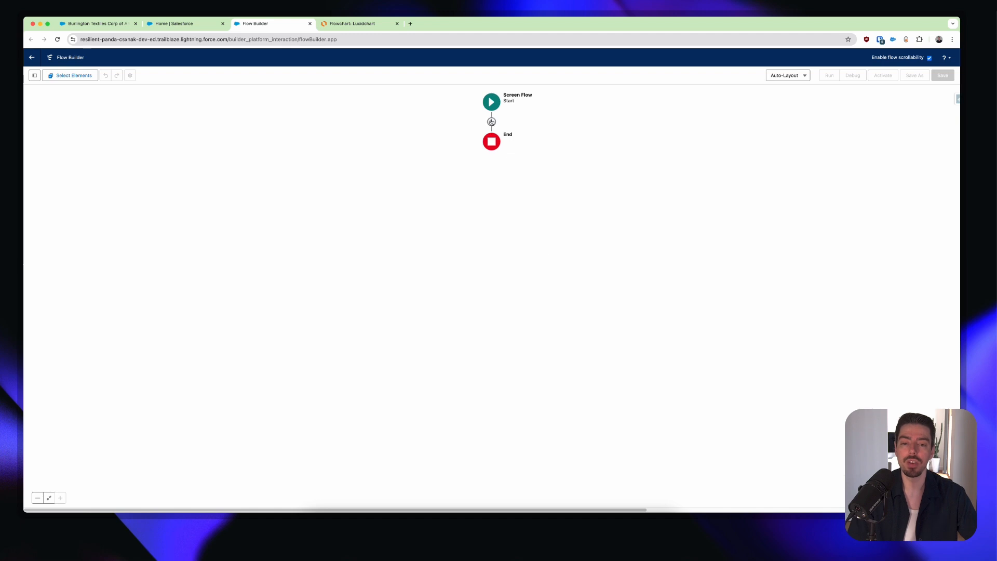
Add a Get Records element labelled "get Account" after the flow's start, retrieving records of the Account object
click(491, 121)
text(get)
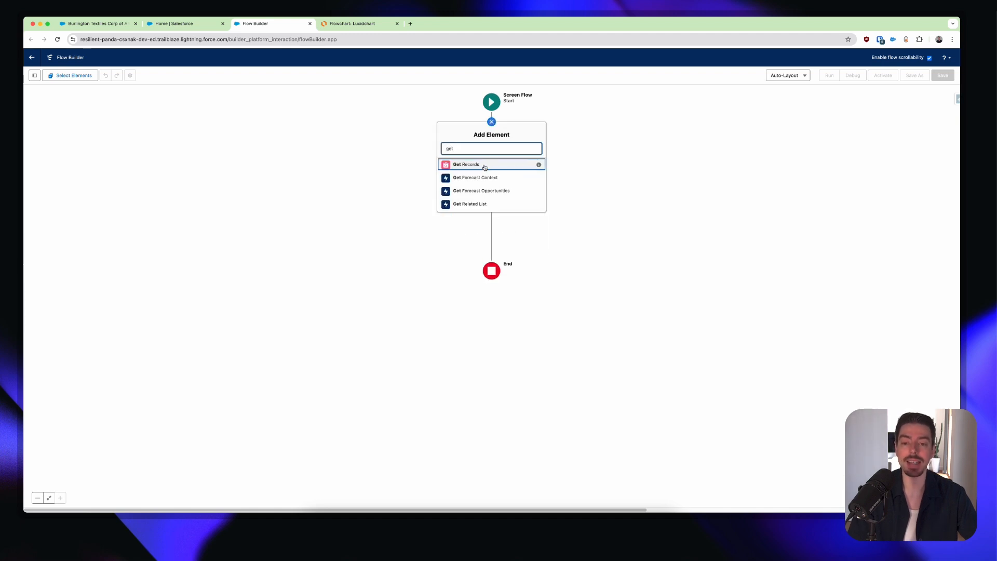
click(493, 164)
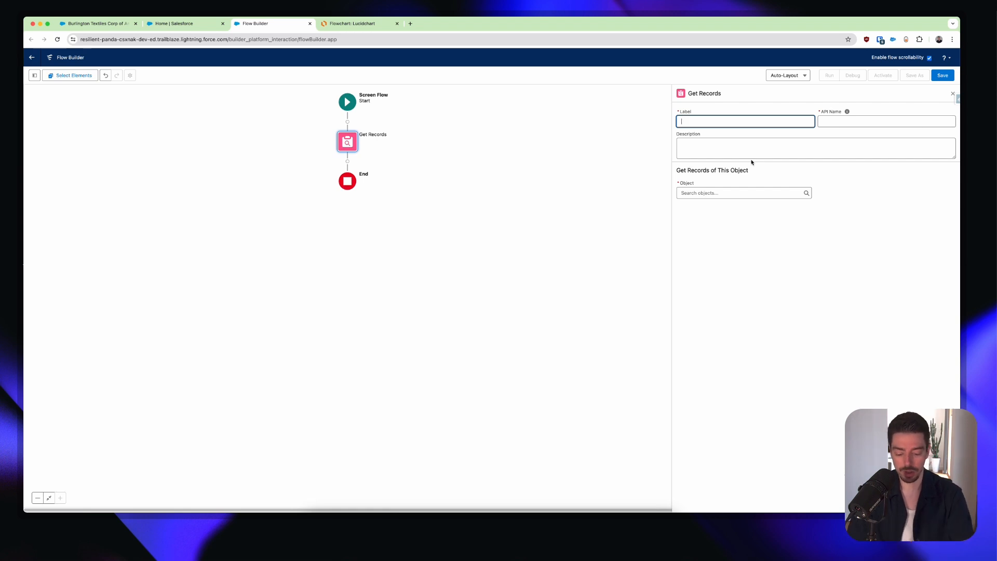
text(get Account)
key(Tab)
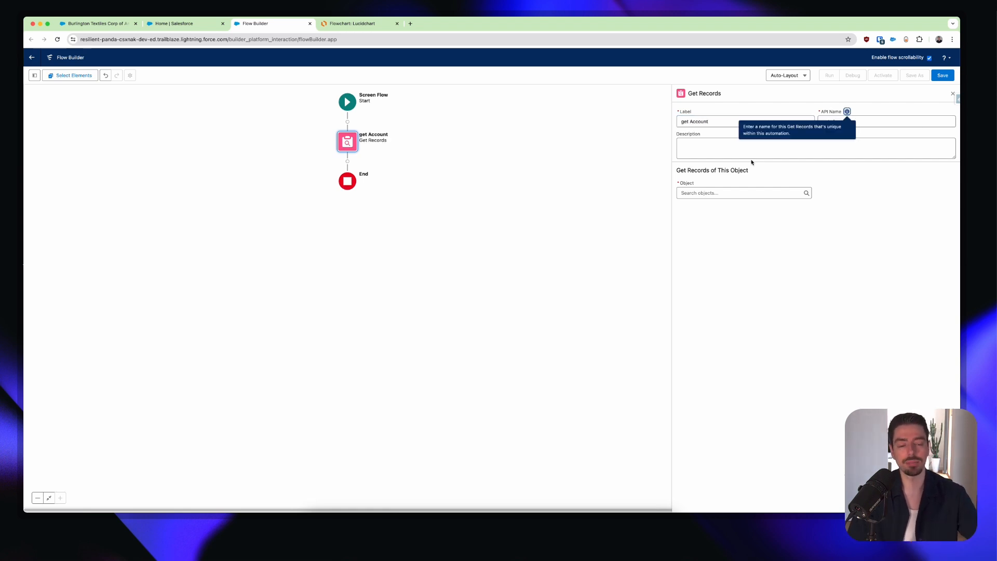
click(744, 197)
text(Account)
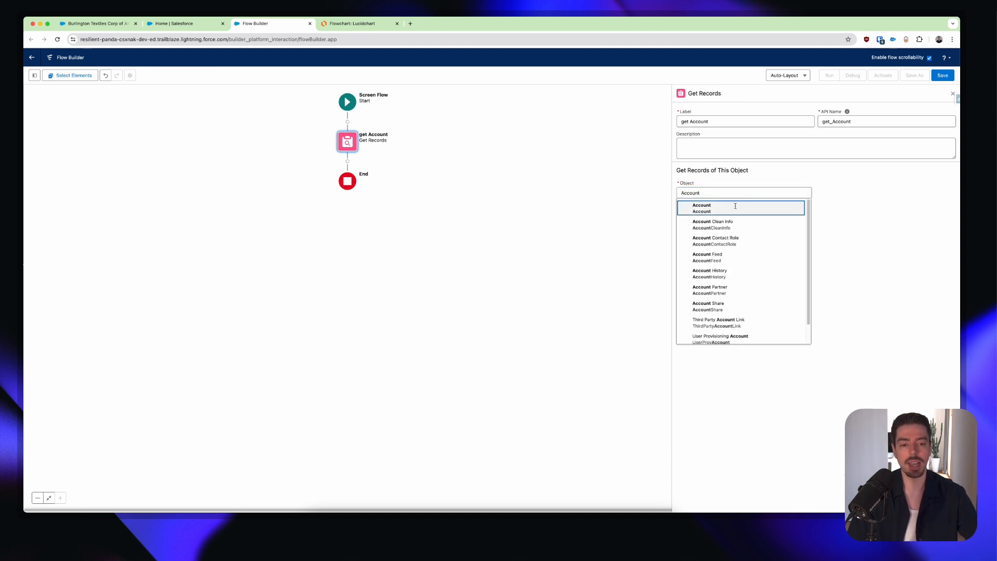
click(737, 208)
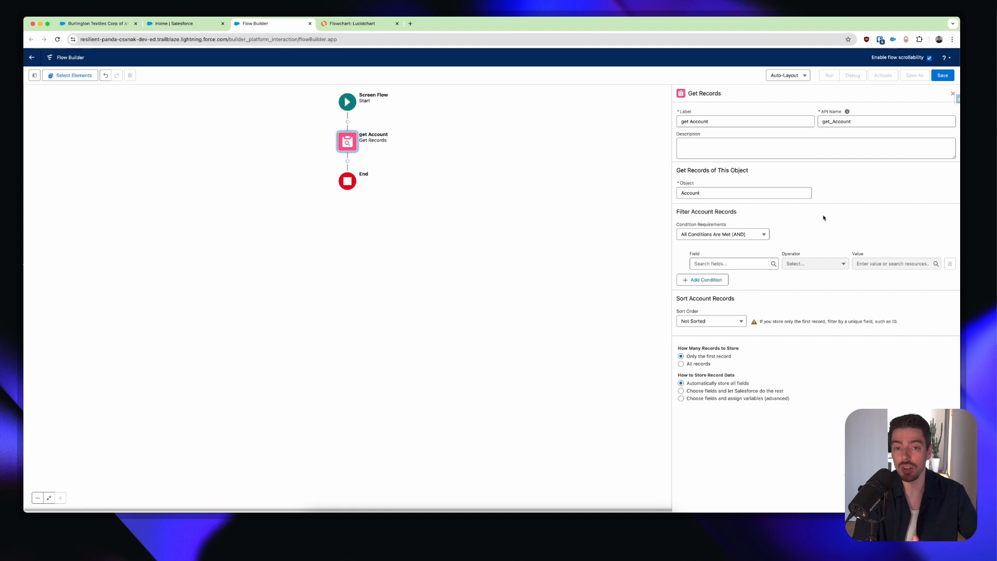
Filter the retrieved account records by the Id field (Account ID)
click(745, 264)
text(id)
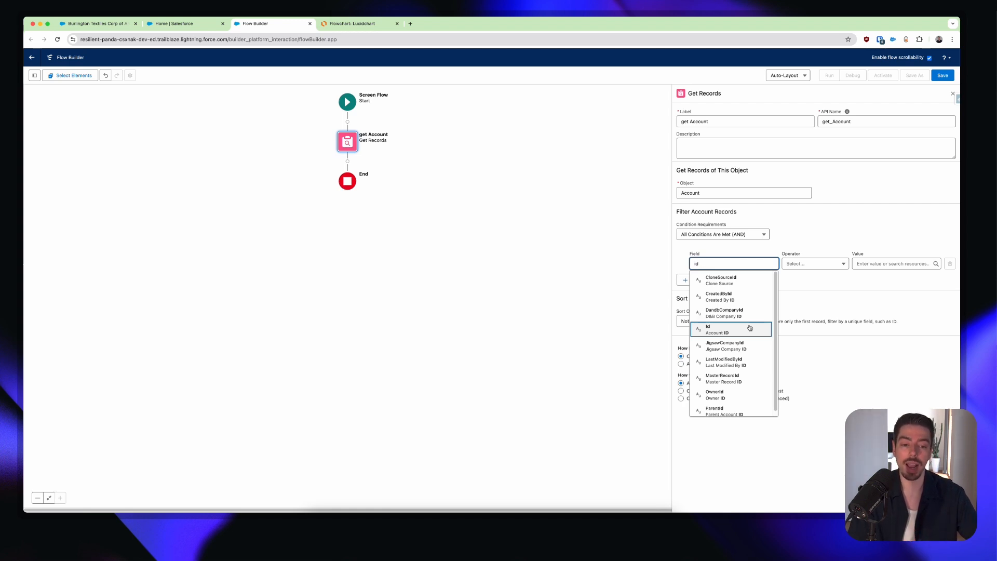
click(749, 328)
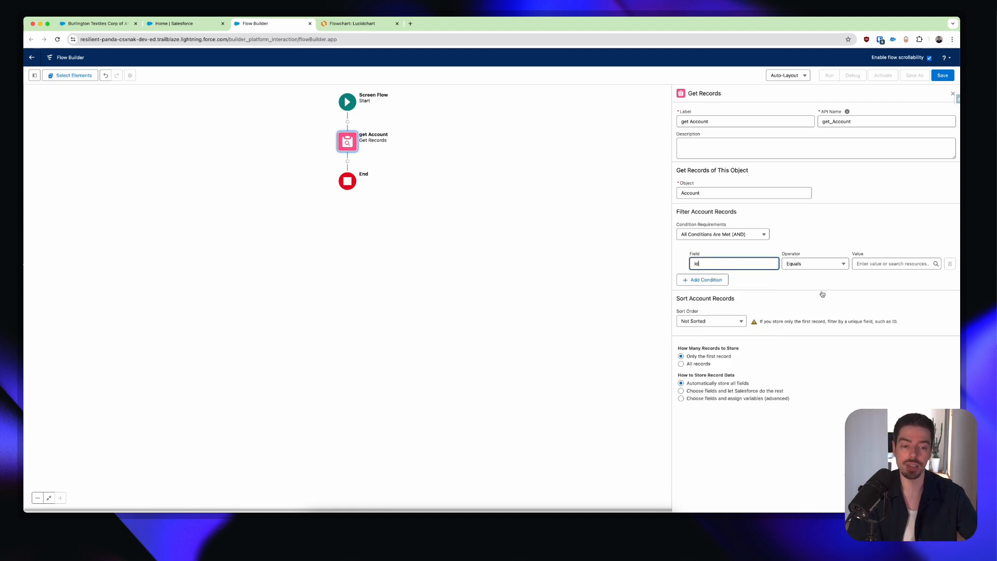
Create a Text variable named recordId, available for input, as the value of the Id filter condition
click(861, 264)
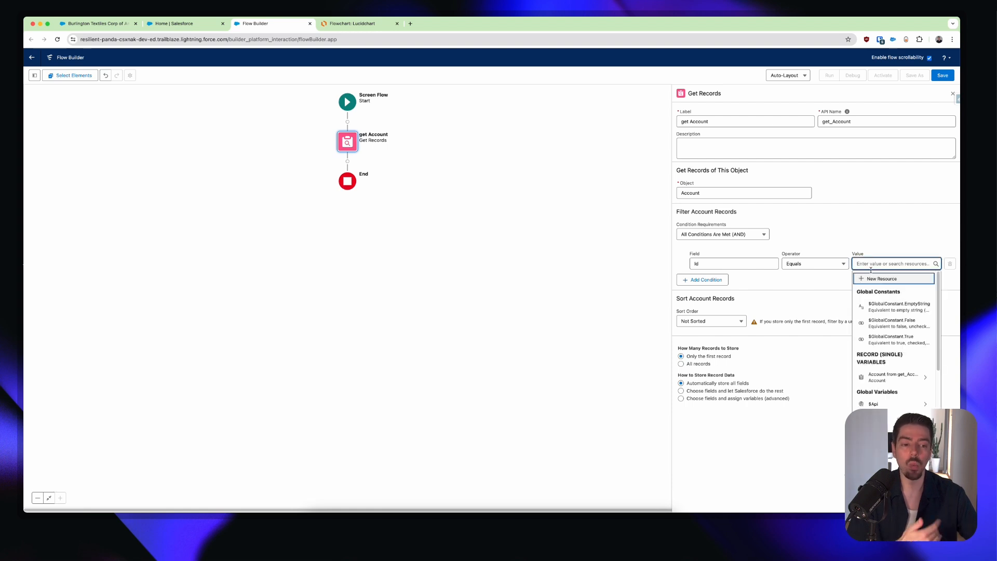
click(901, 280)
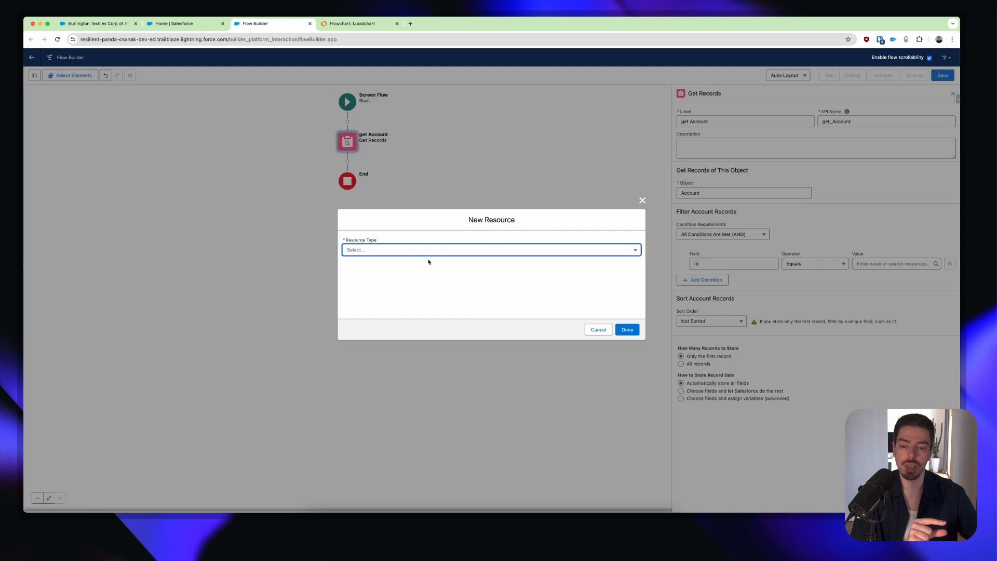
click(424, 252)
click(417, 266)
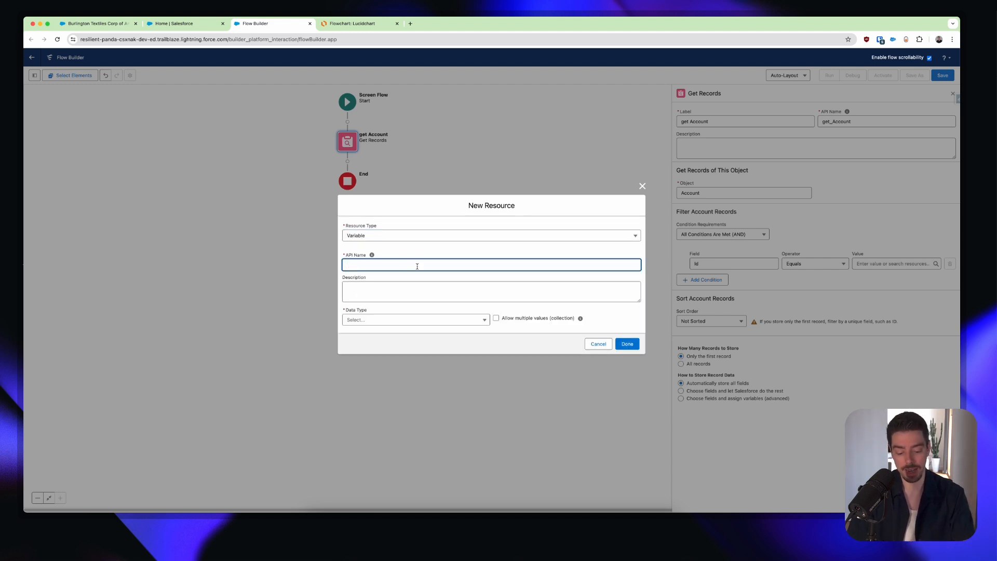
text(recordId)
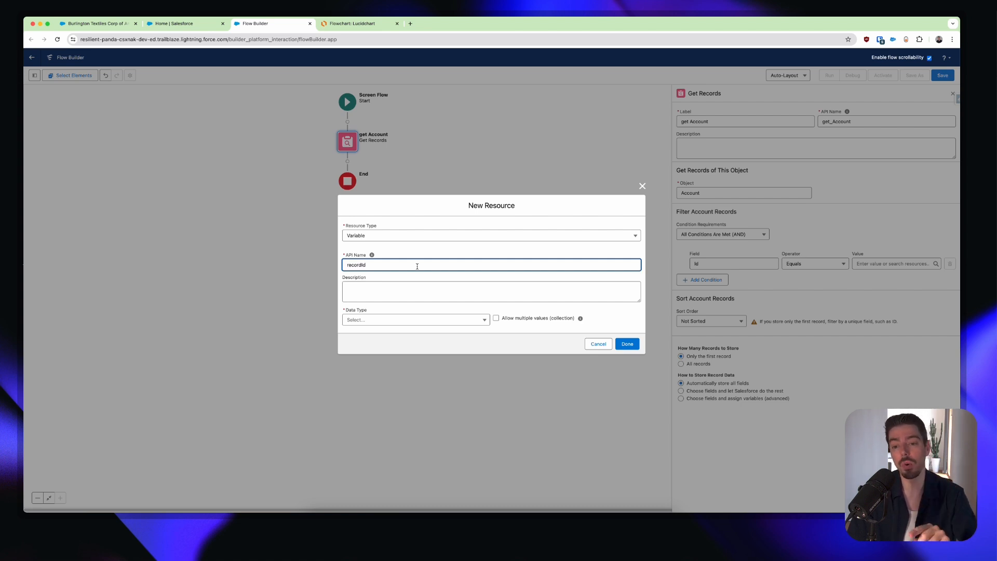
click(405, 320)
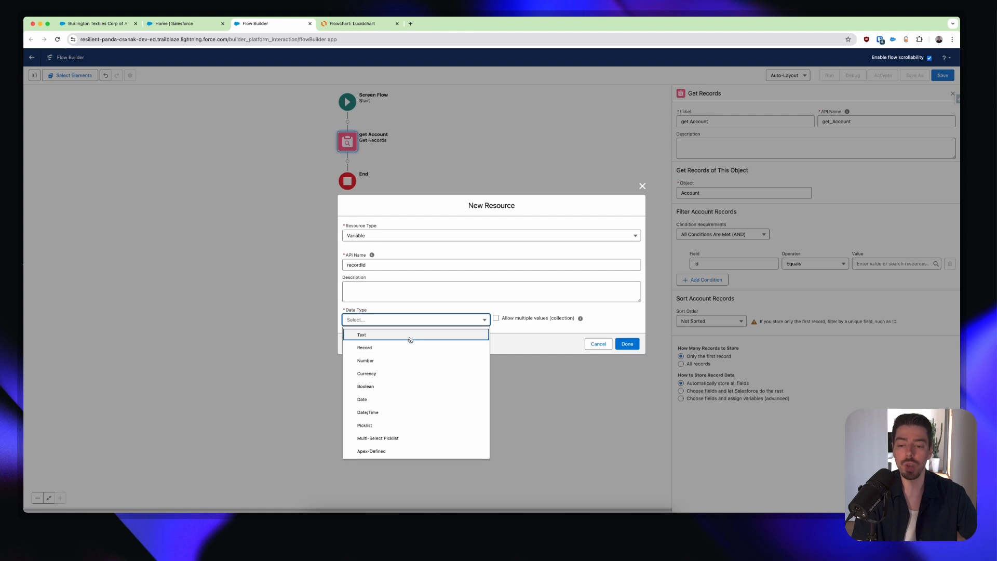
click(410, 336)
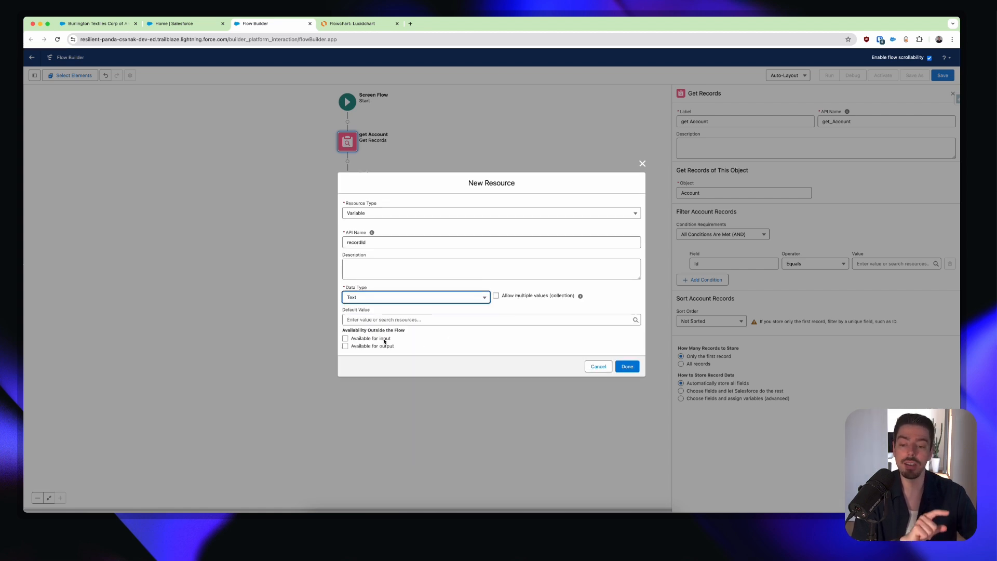
click(384, 338)
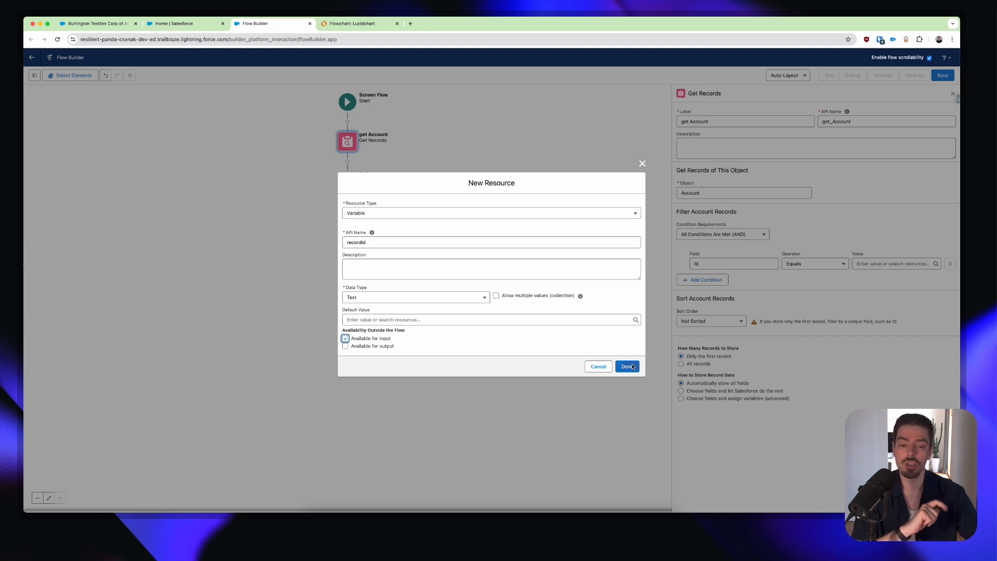
click(628, 366)
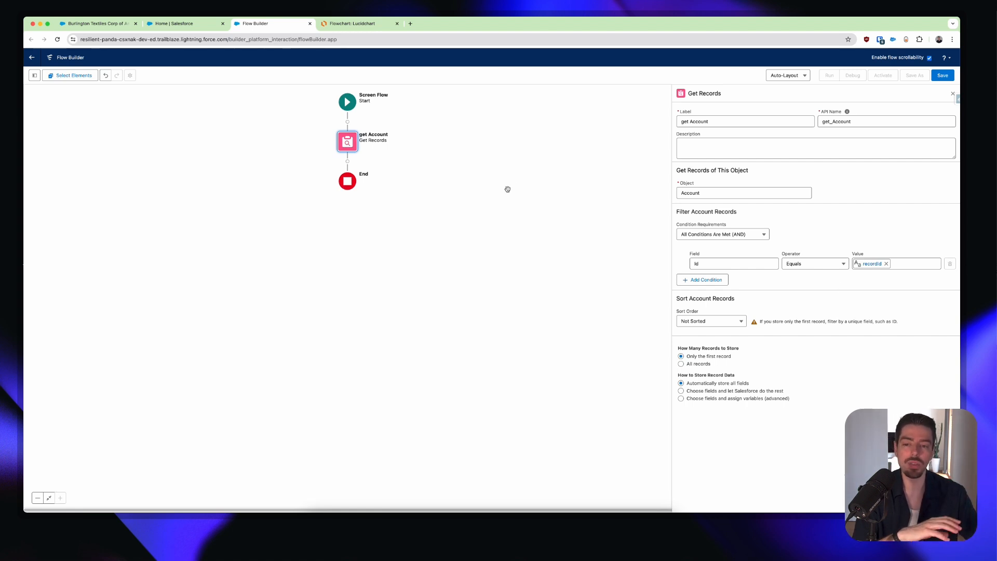
Add a Screen element after get Account and label it "Main Screen"
click(366, 161)
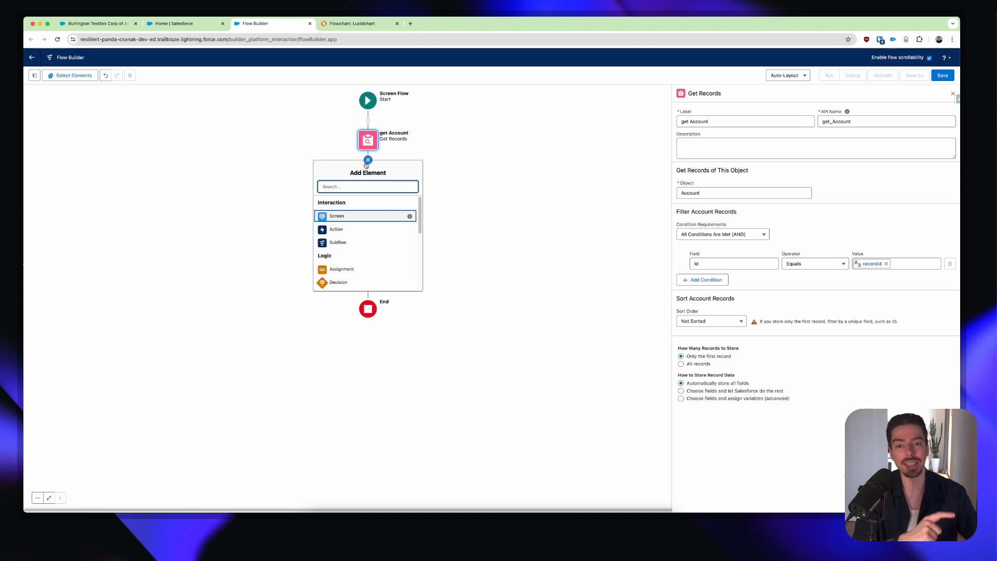
click(362, 216)
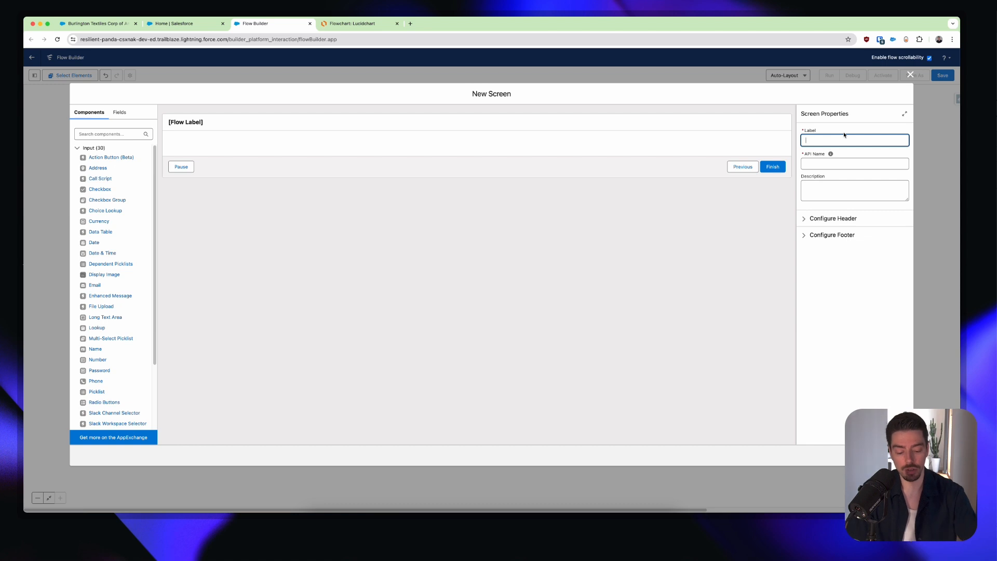
text(Main Screen)
key(Tab)
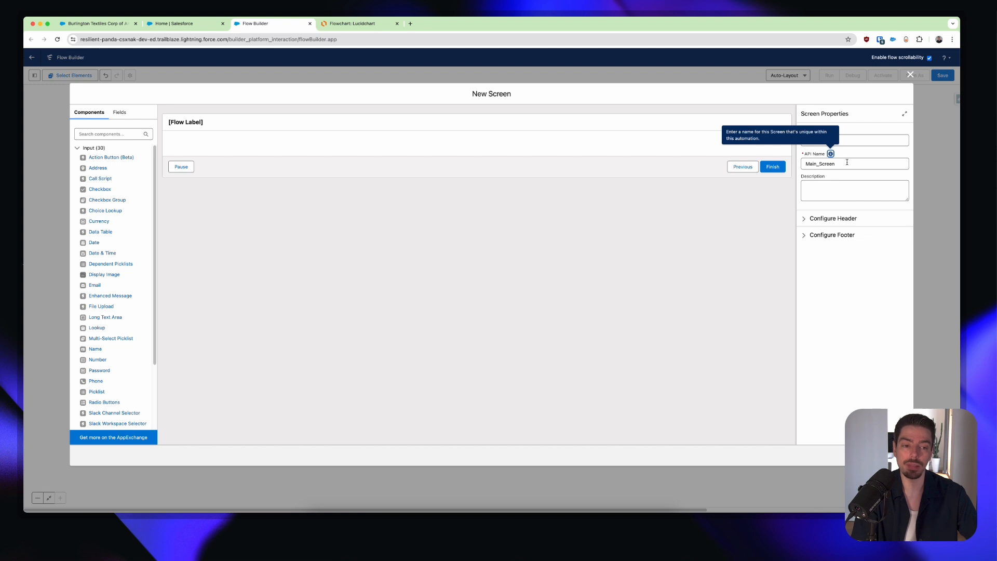
Try out the Show Header and Show Help Text options in Main Screen's header configuration
click(808, 222)
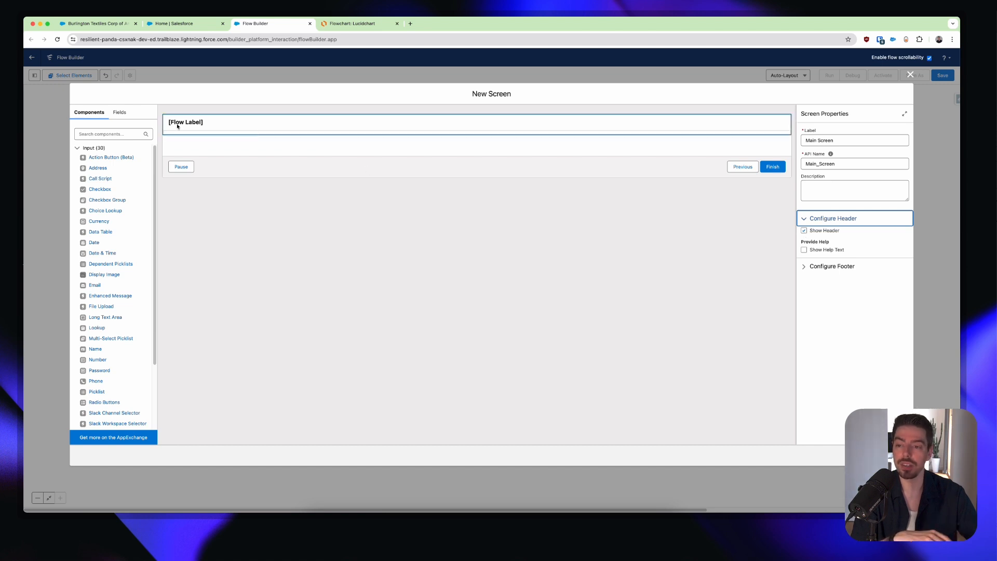
click(803, 230)
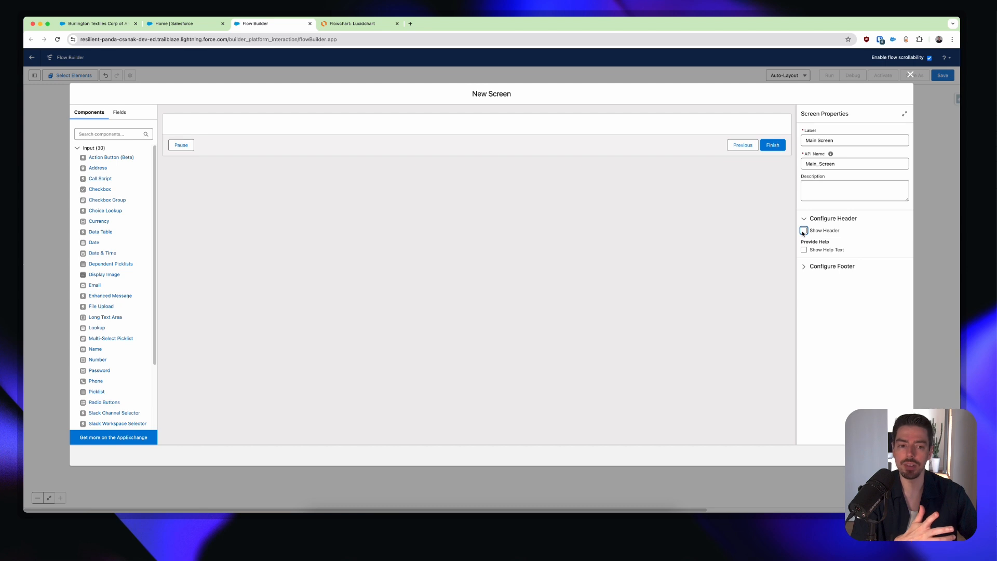
click(804, 230)
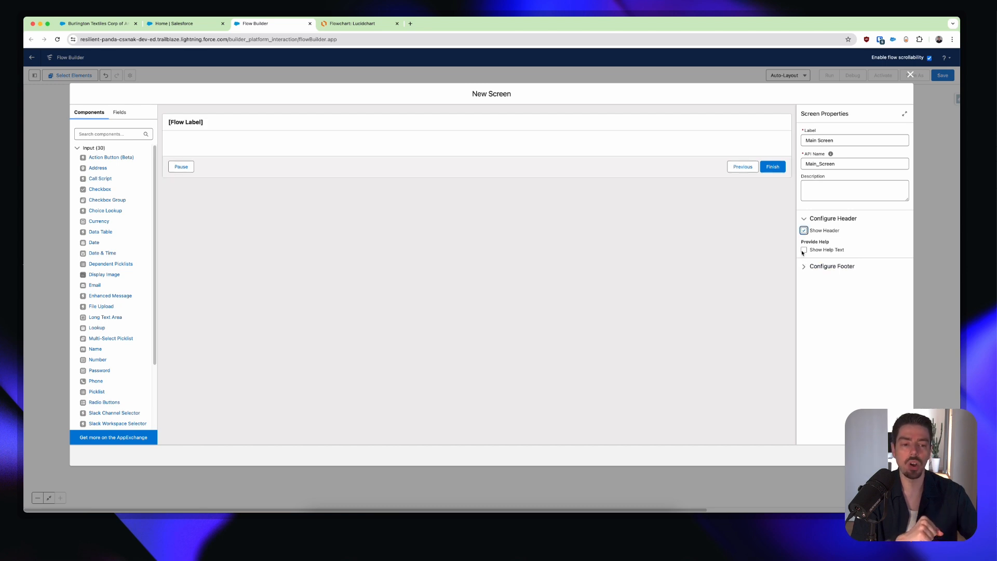
click(804, 250)
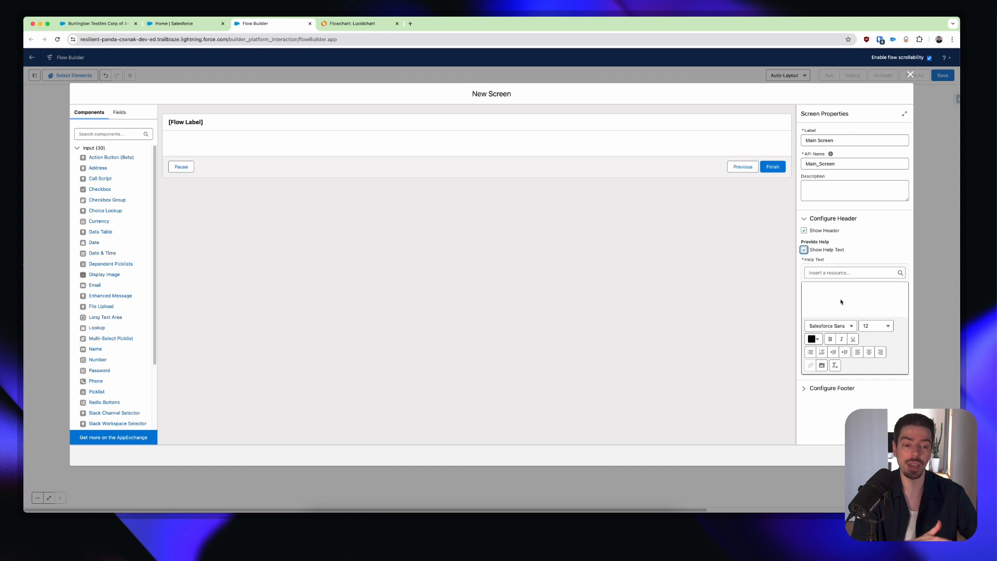
click(804, 250)
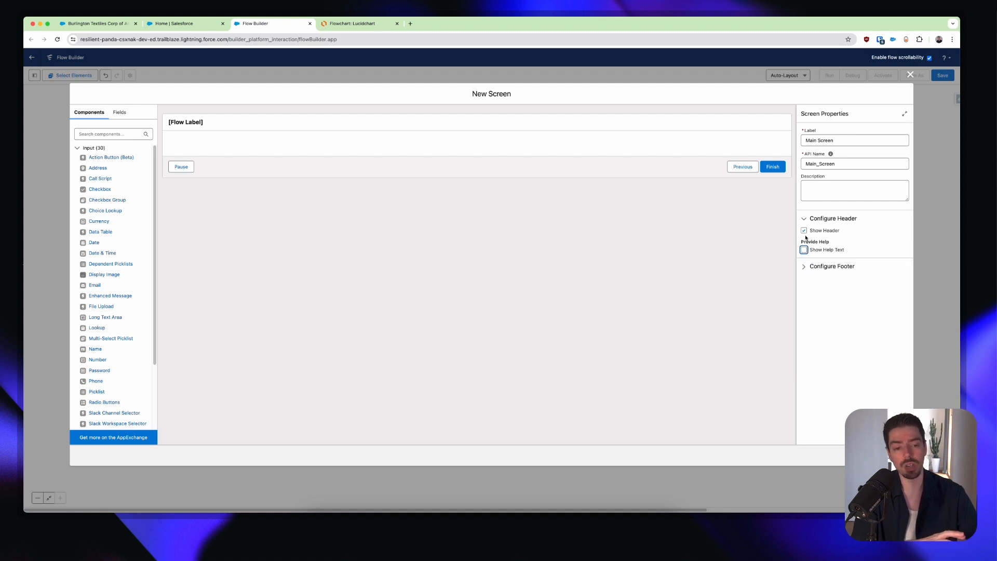
Hide Main Screen's header and expand the footer configuration to review its Next or Finish, Previous and Pause button options
click(804, 231)
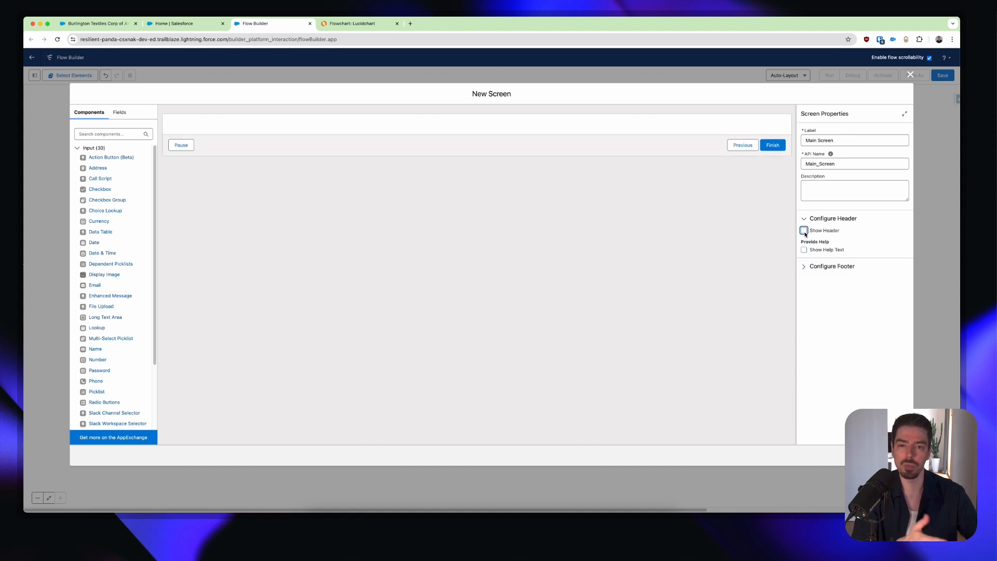
click(802, 267)
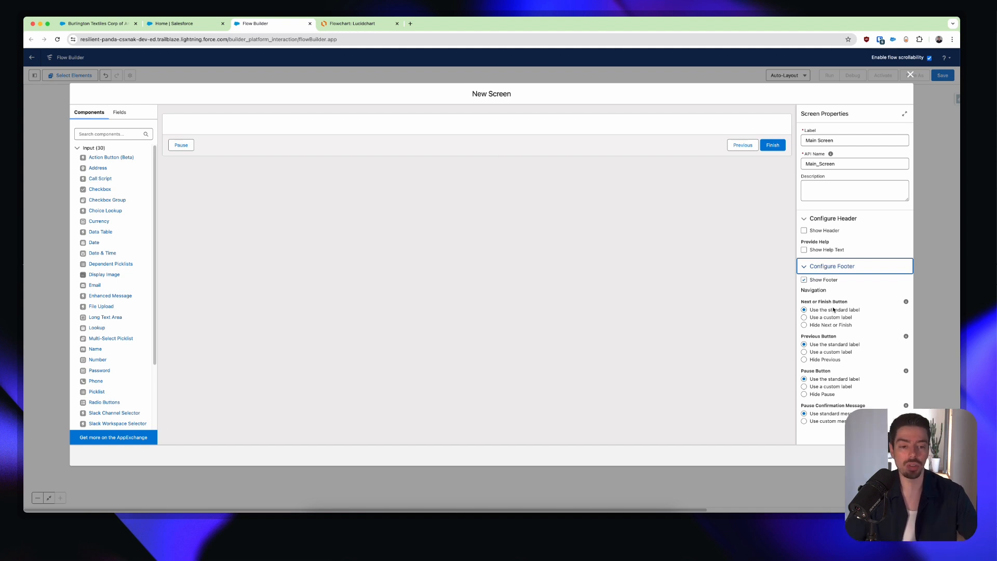
drag(801, 302, 848, 301)
drag(807, 337, 837, 337)
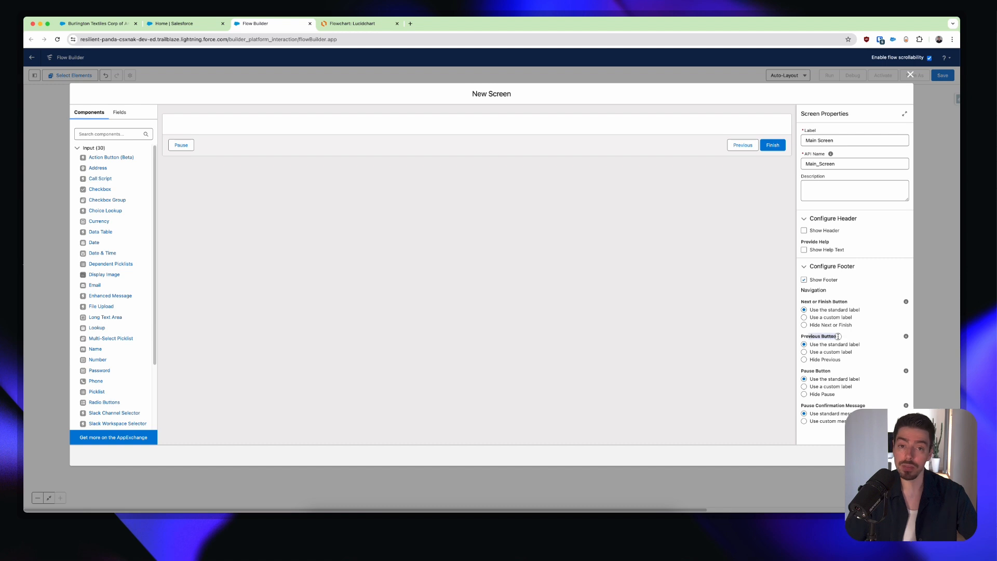
drag(805, 373, 831, 372)
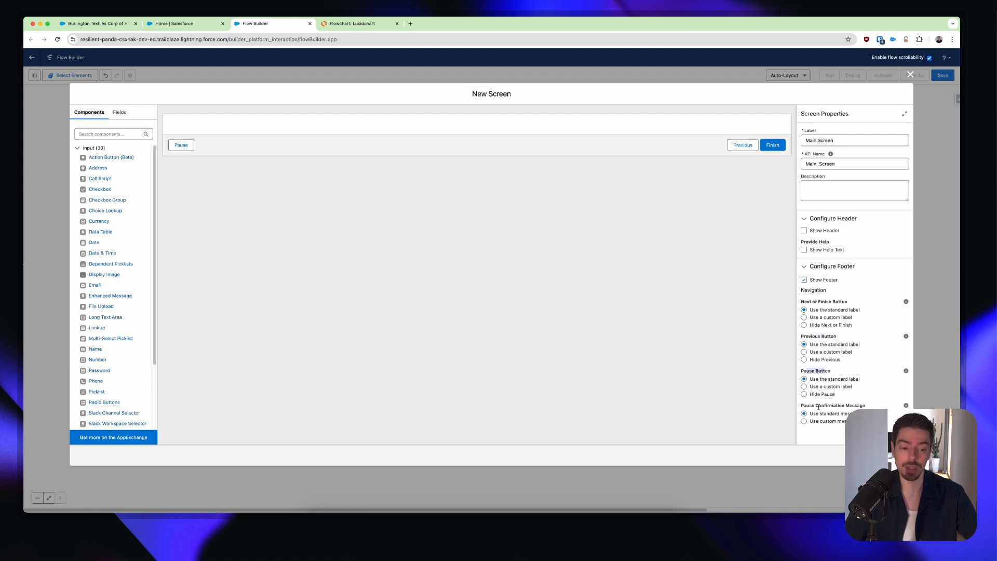
drag(806, 406, 862, 406)
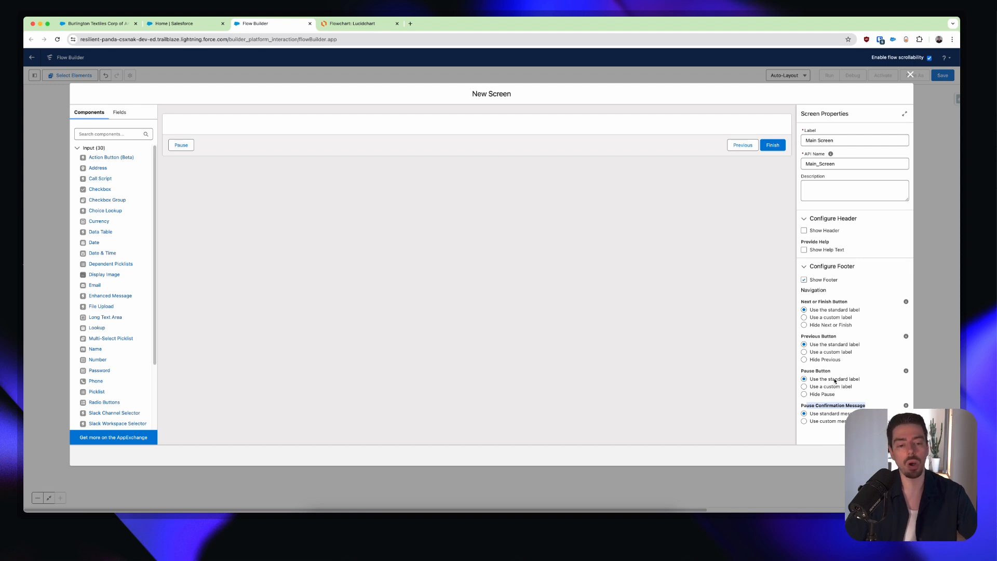
Hide the Pause and Previous buttons in the screen footer, keeping the standard label for the Next or Finish button
click(825, 395)
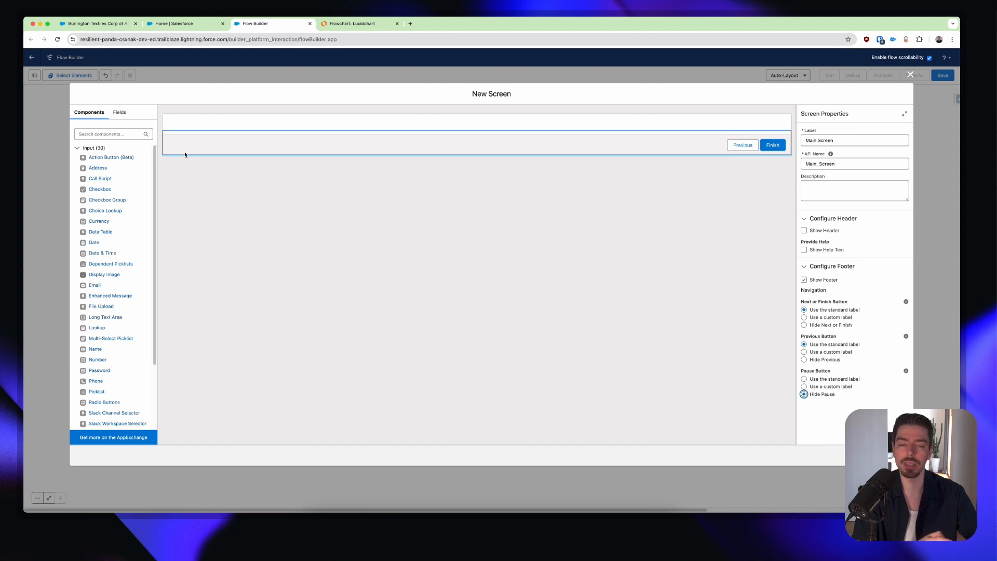
click(804, 379)
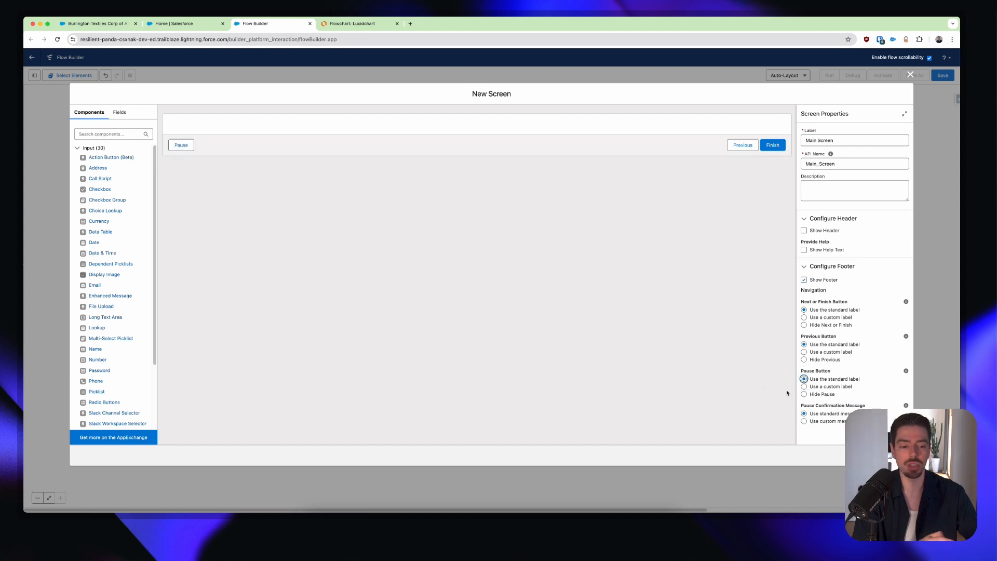
click(804, 395)
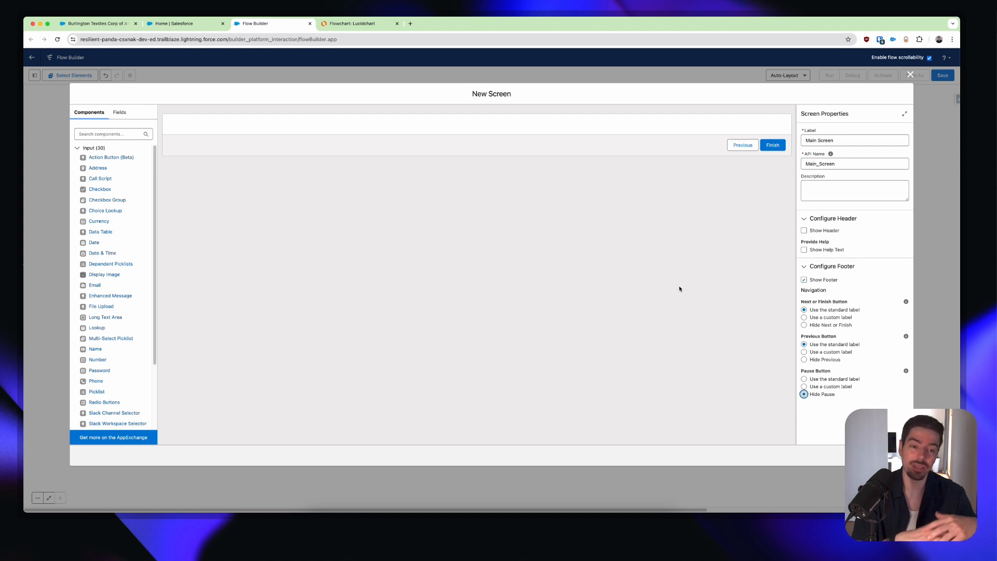
click(804, 360)
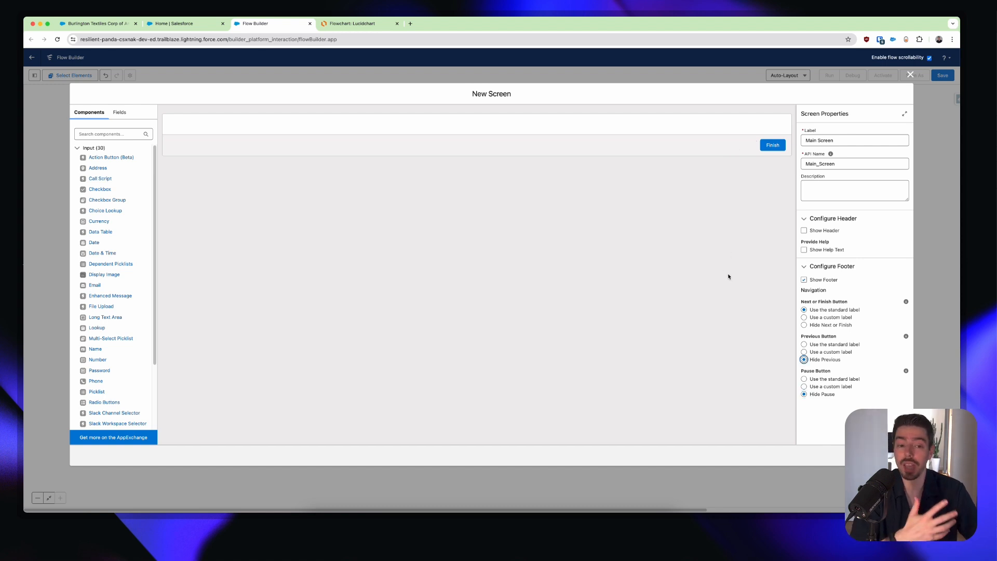
click(842, 318)
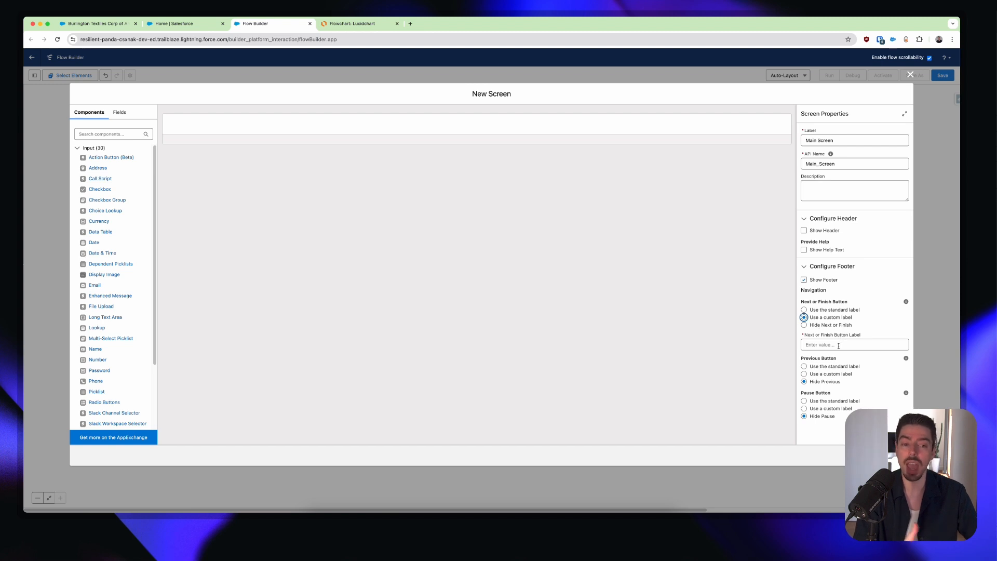
click(840, 310)
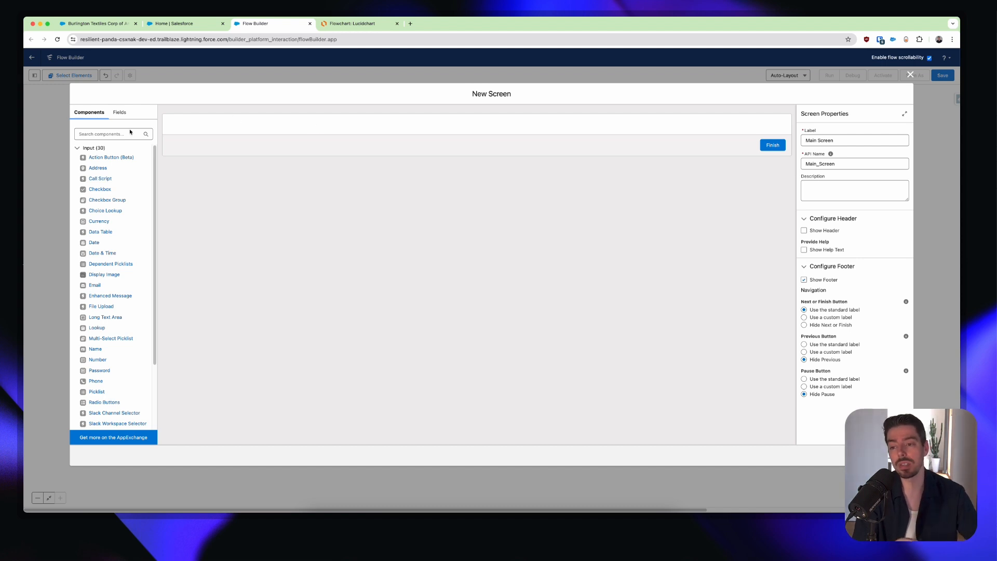
Add a Date input component to Main Screen
click(118, 116)
click(89, 112)
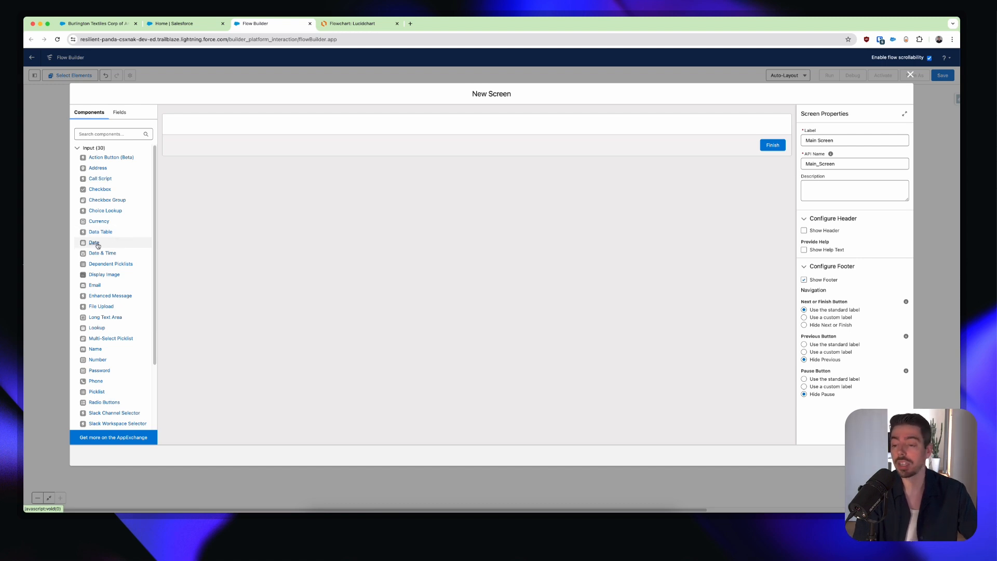
drag(97, 244, 463, 126)
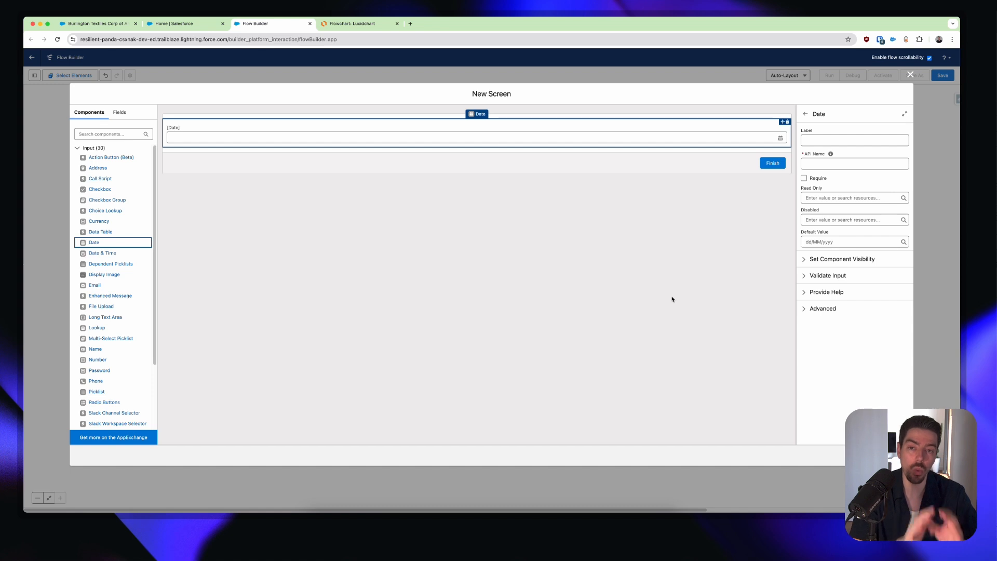
Search the components for "text", add a Display Text component to Main Screen and delete the Date component
click(99, 133)
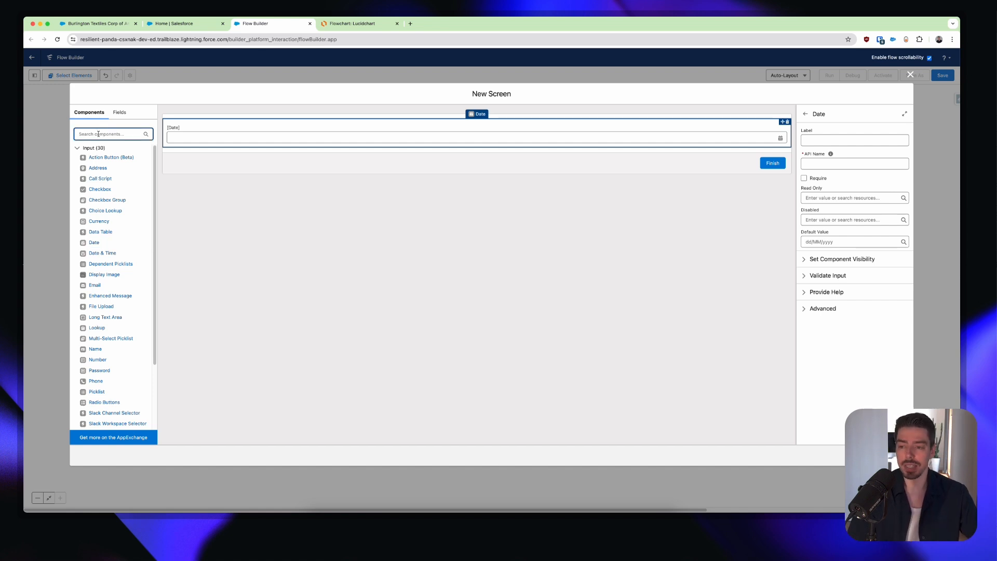
text(text)
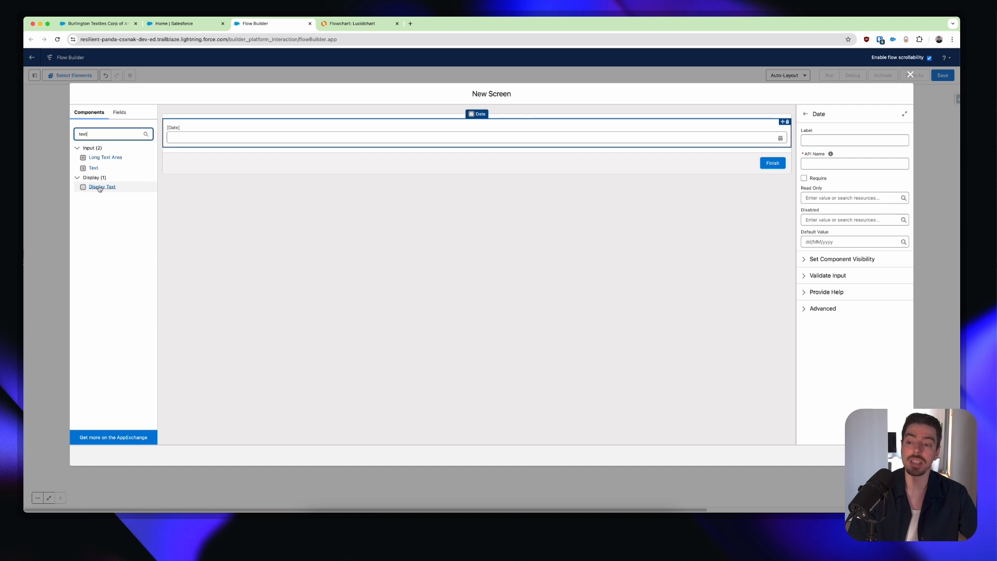
drag(101, 190, 470, 123)
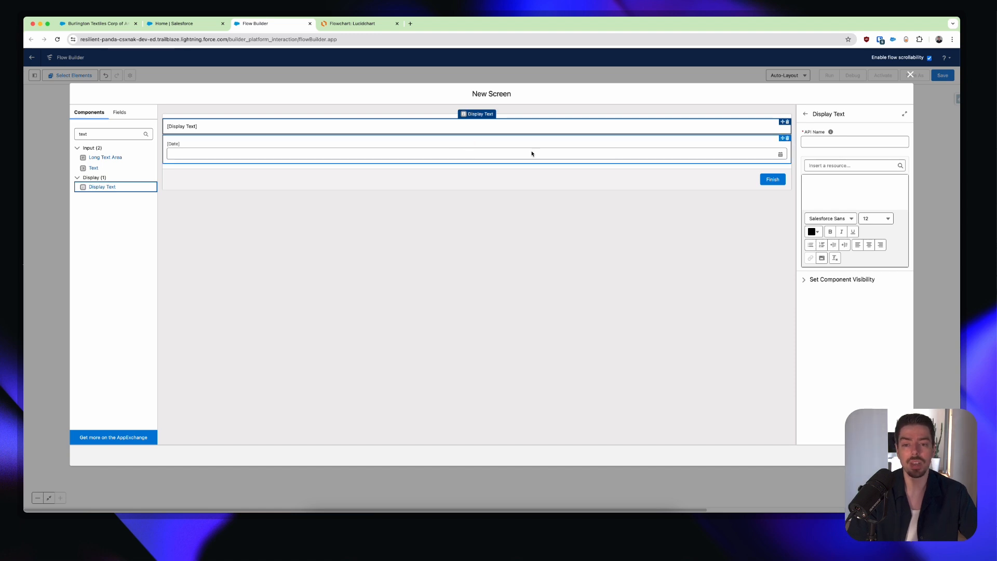
click(788, 141)
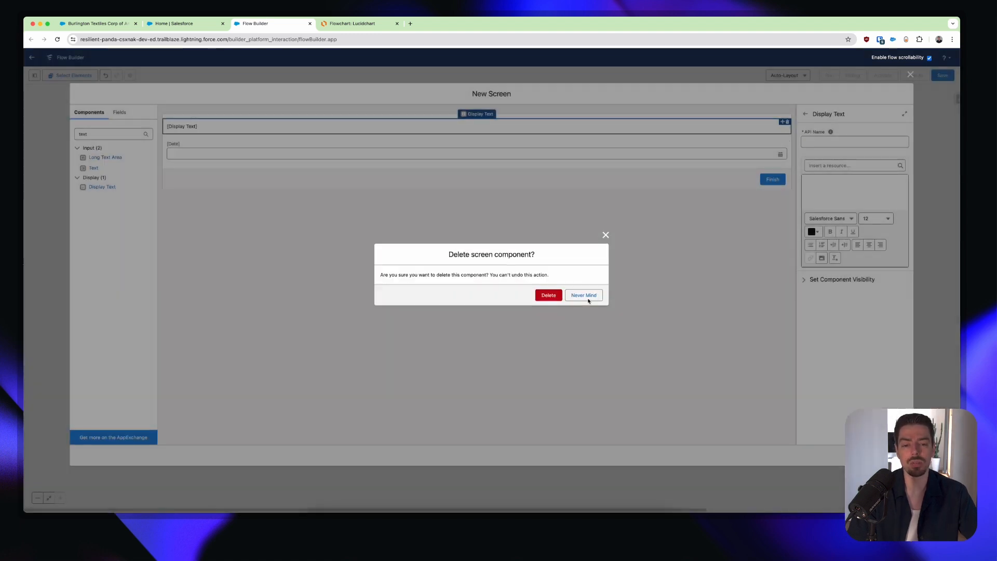
click(547, 295)
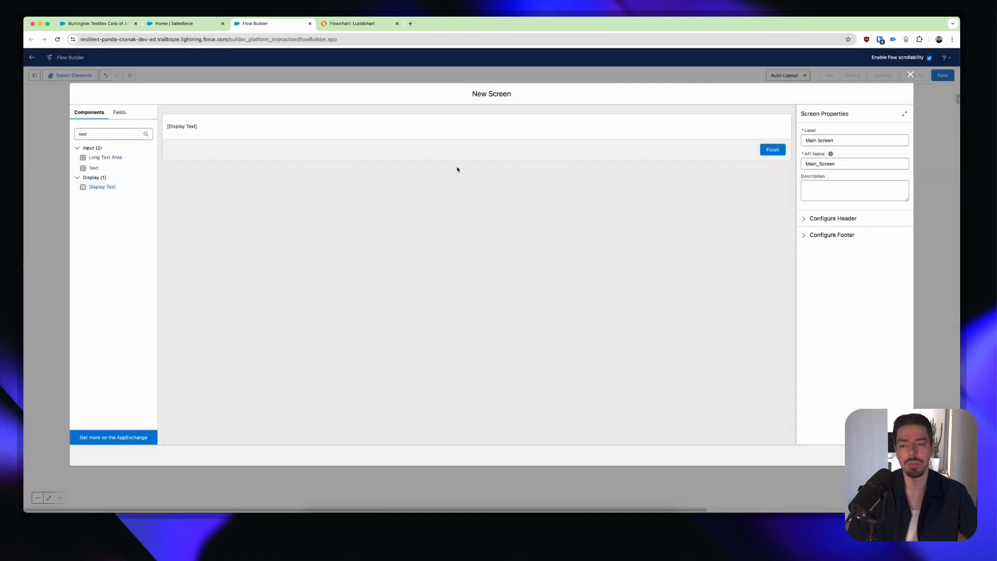
Set the Display Text component's API name to dtext_Welcome
click(458, 130)
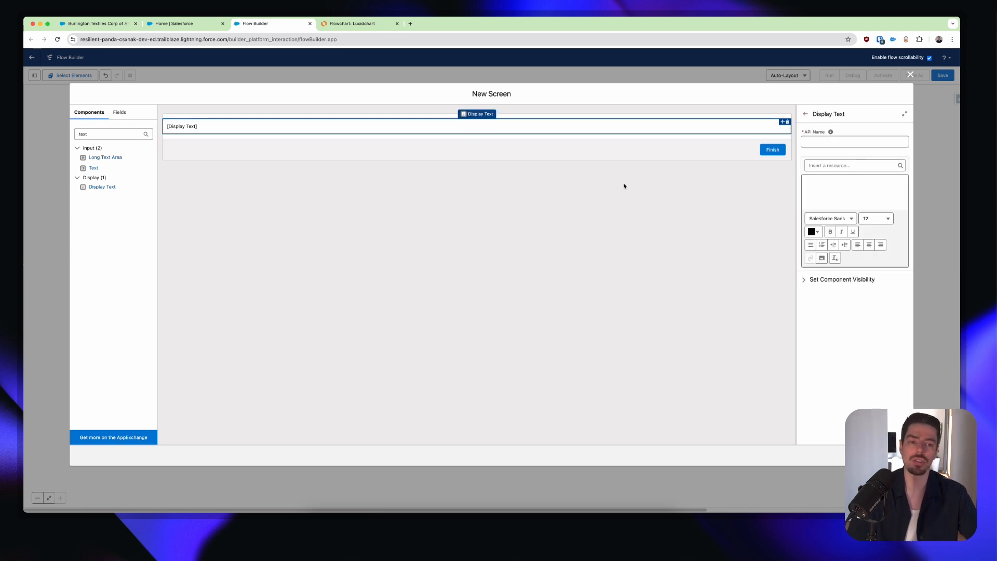
click(840, 146)
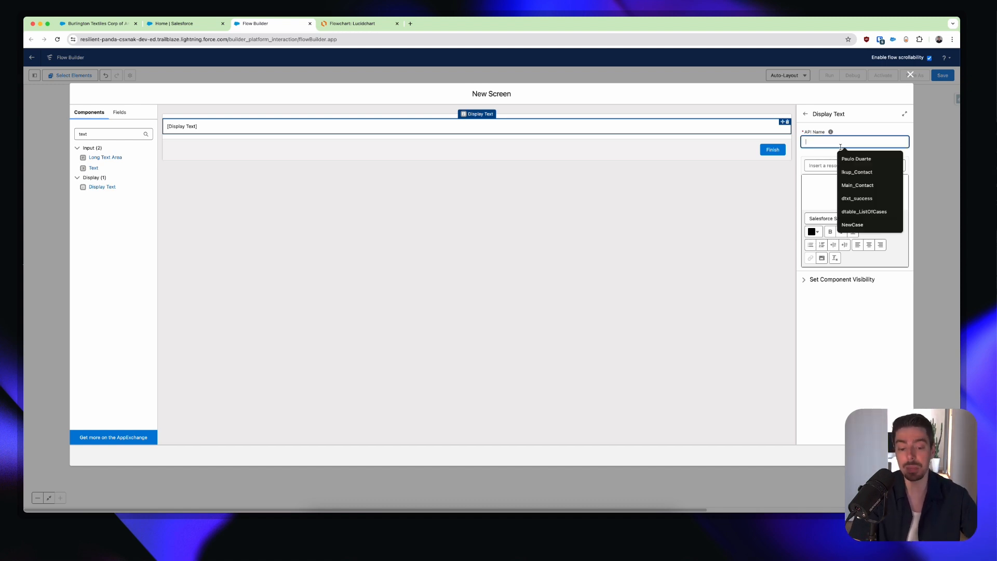
text(dtext)
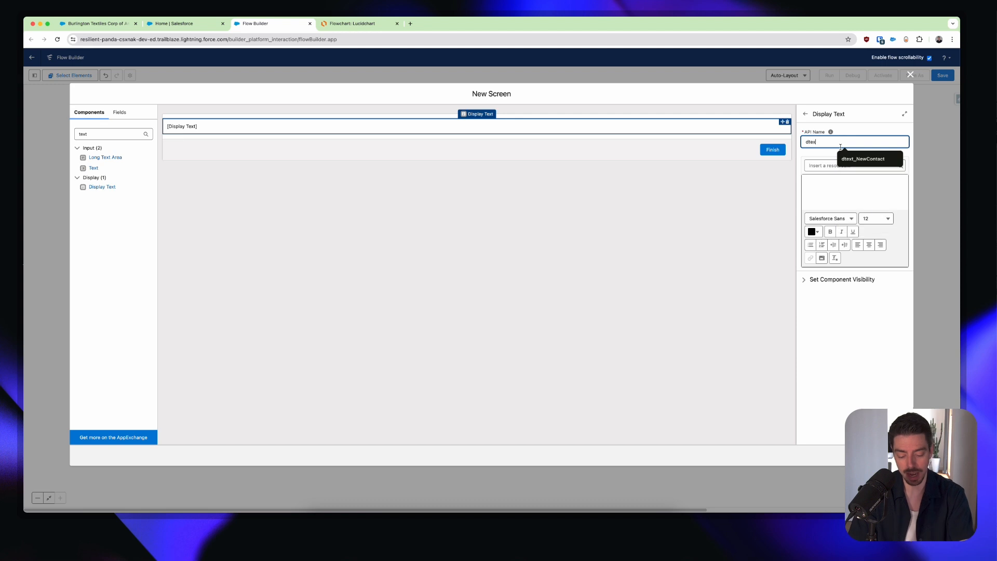
text(_Welcome)
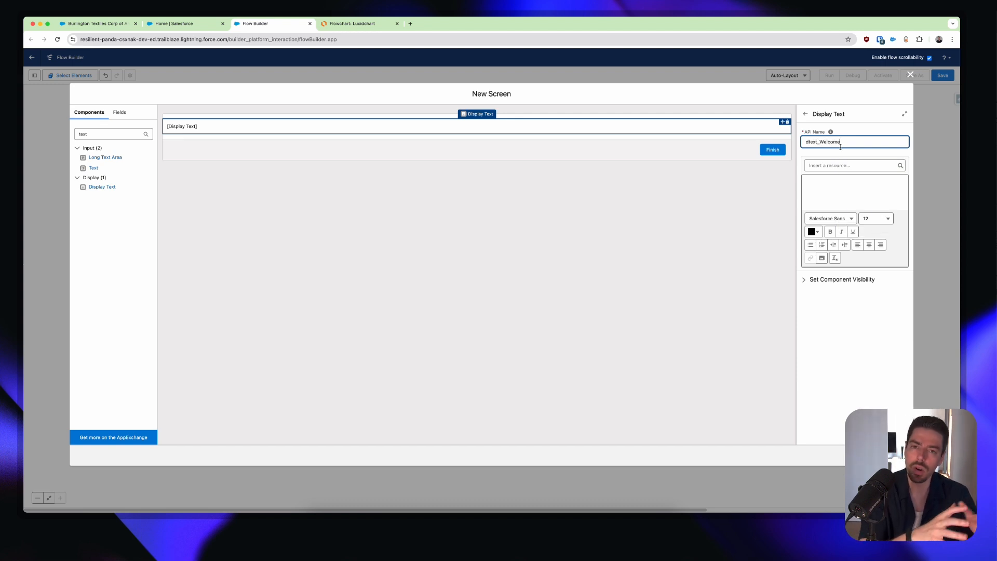
Enter "Welcome to my first Screen Flow." and, on a second line, "Please see below the Name of this Account:" as the display text
click(842, 185)
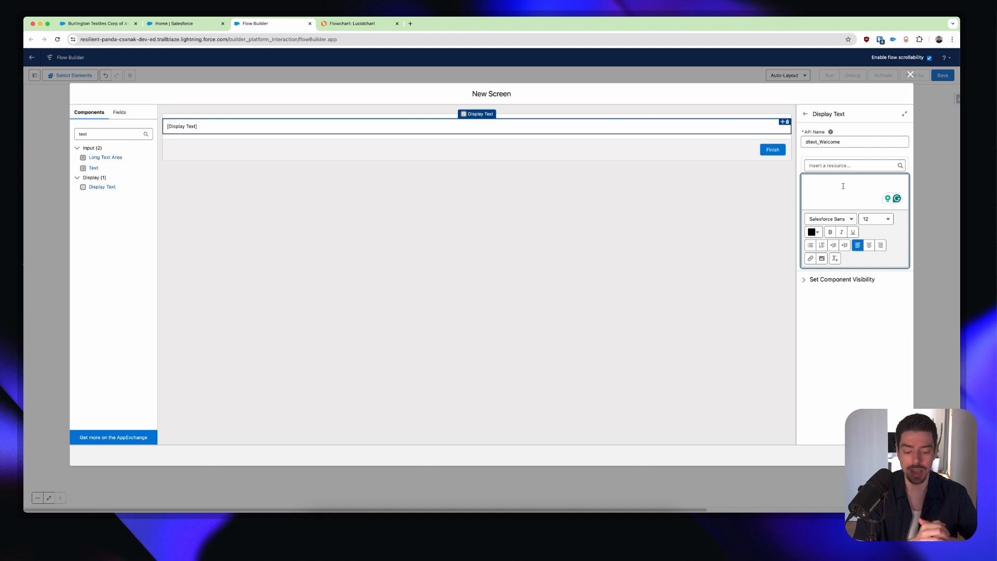
text(Welcome to)
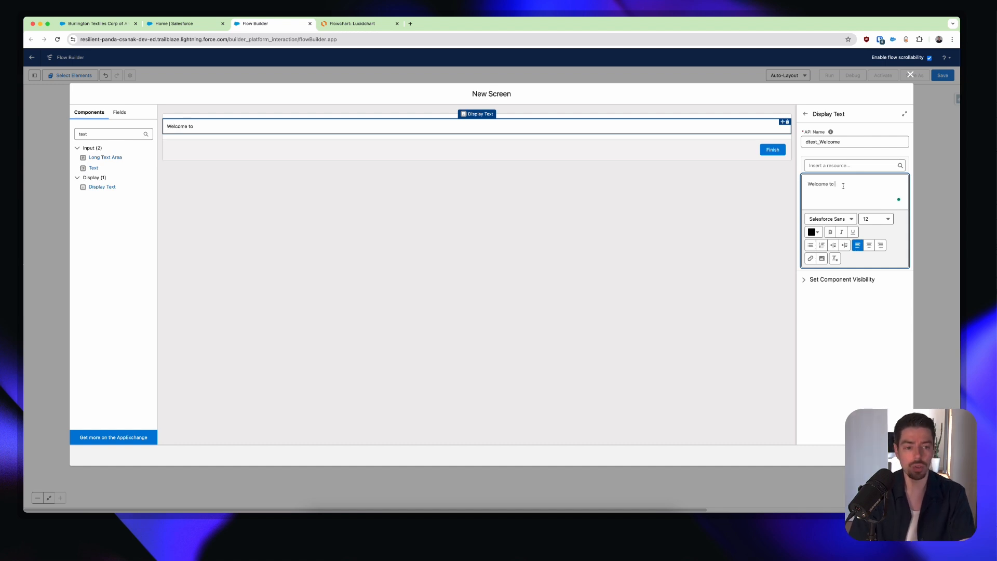
text( my first Screen FLow.)
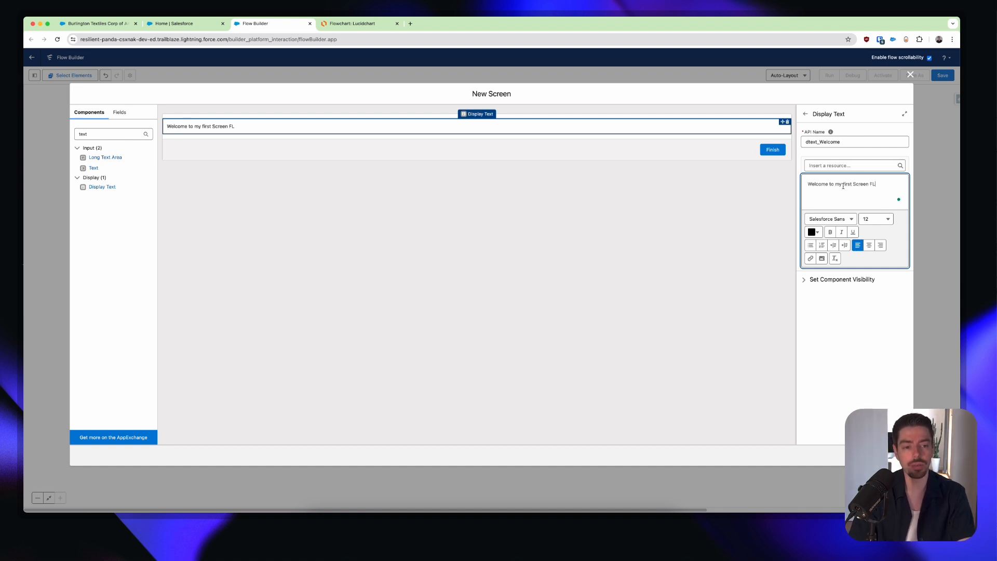
key(BackSpace)
key(BackSpace)
key(BackSpace)
key(BackSpace)
text(low.)
key(Return)
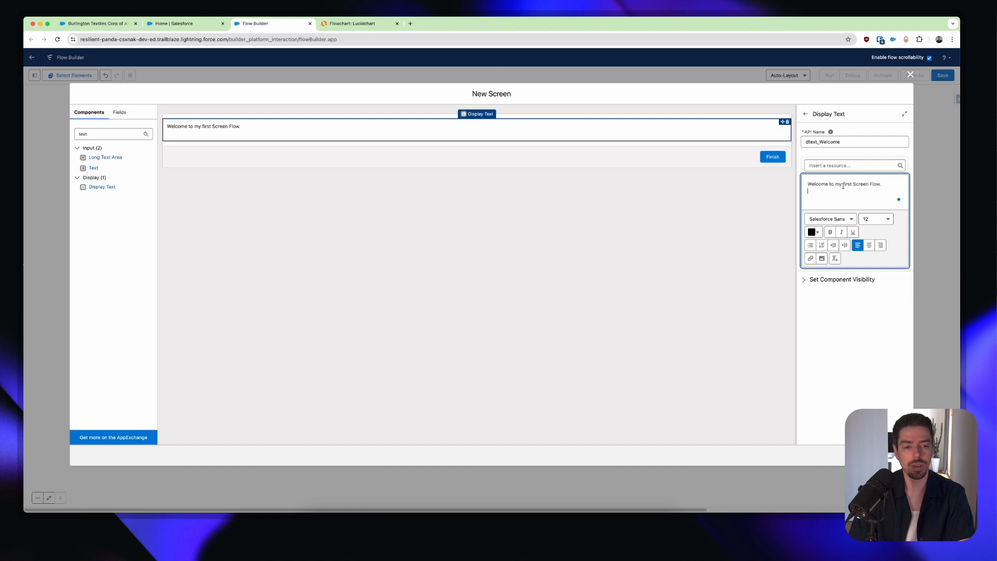
text(Please see below the )
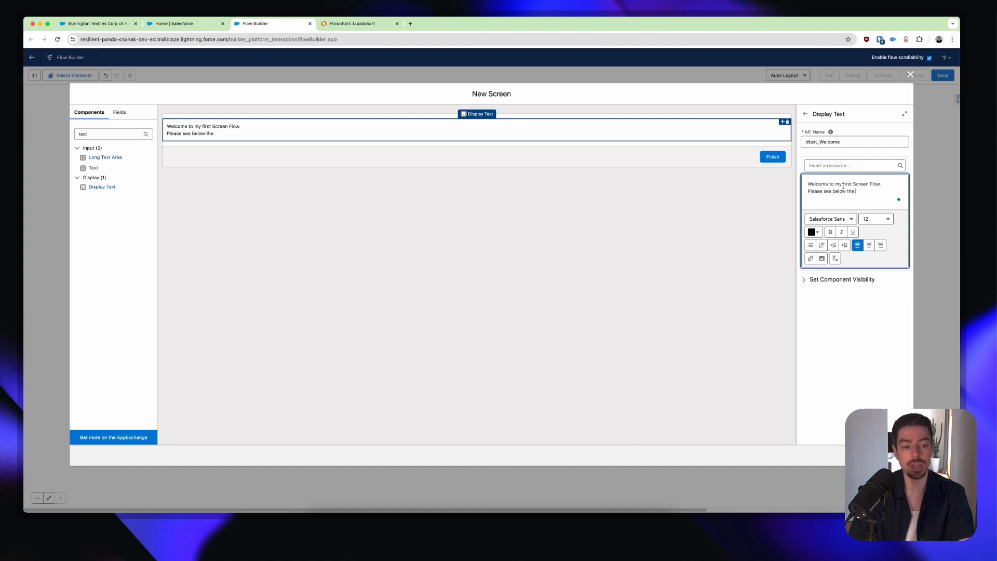
text(Name of this Account:)
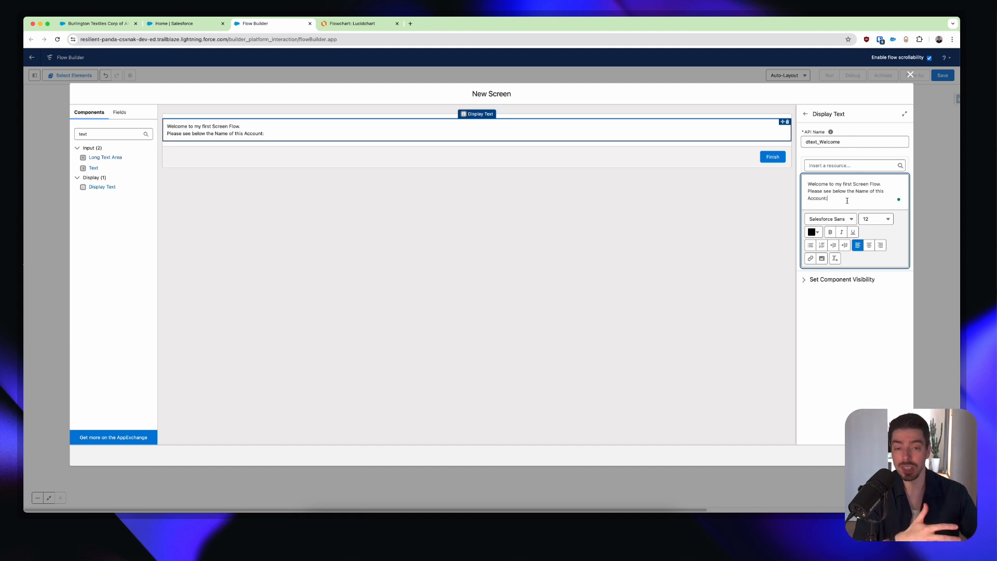
Format the whole welcome text as size 16, centered and bold
drag(839, 199, 803, 185)
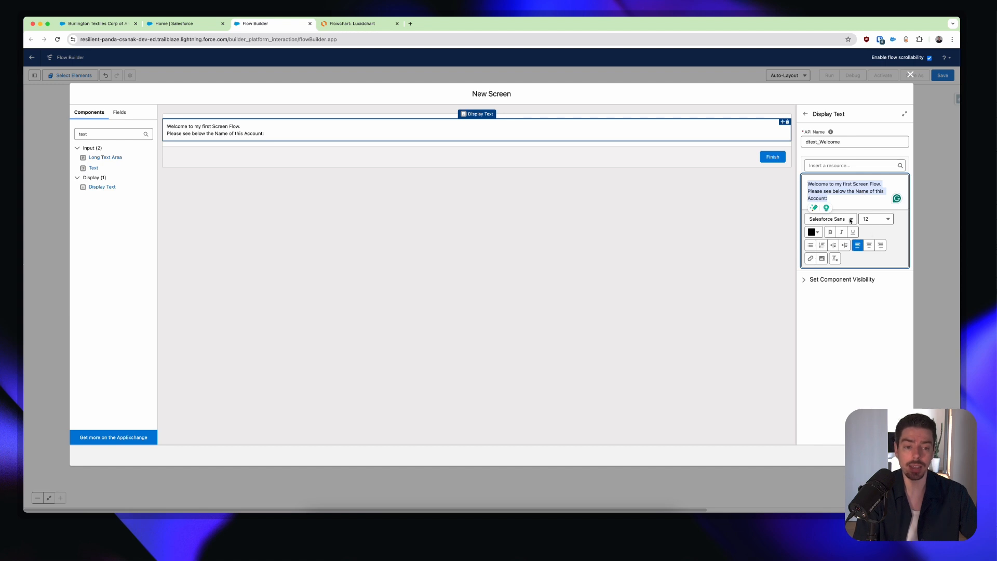
click(887, 221)
click(864, 312)
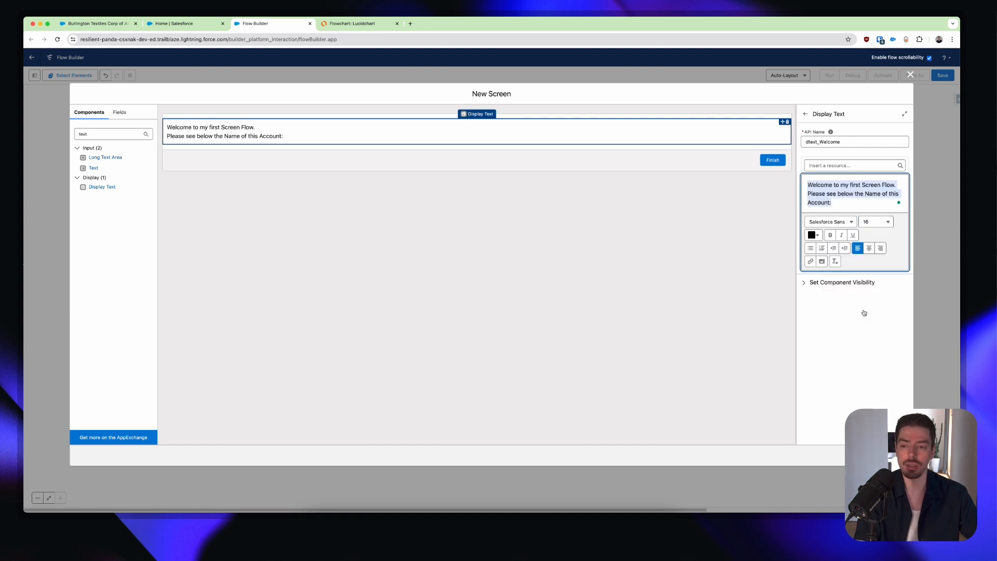
click(869, 248)
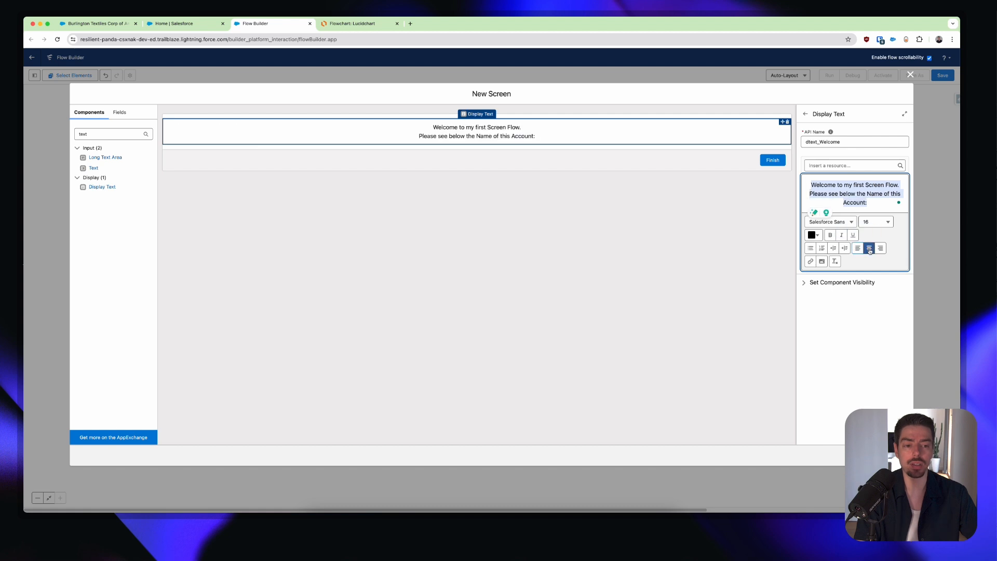
click(829, 235)
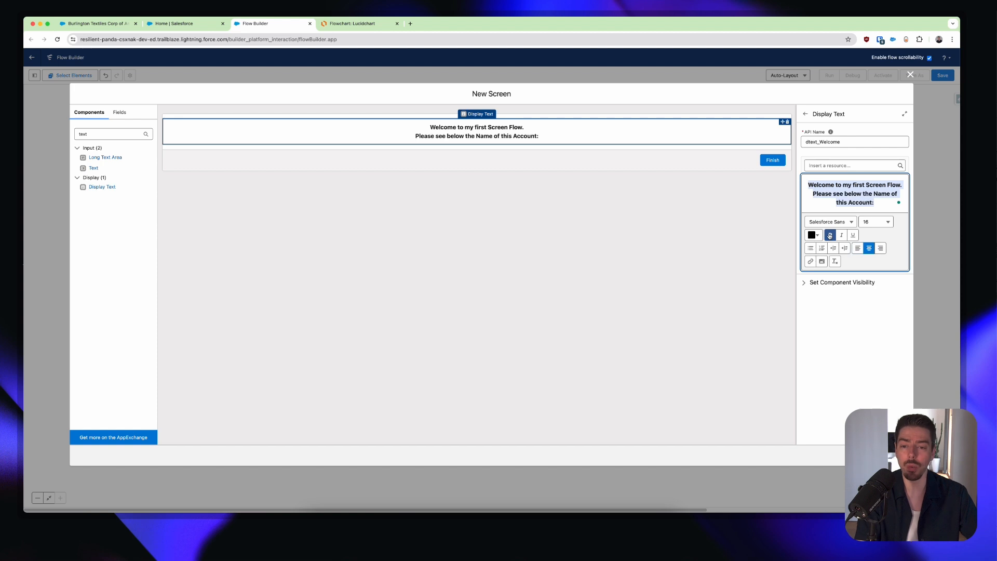
click(885, 202)
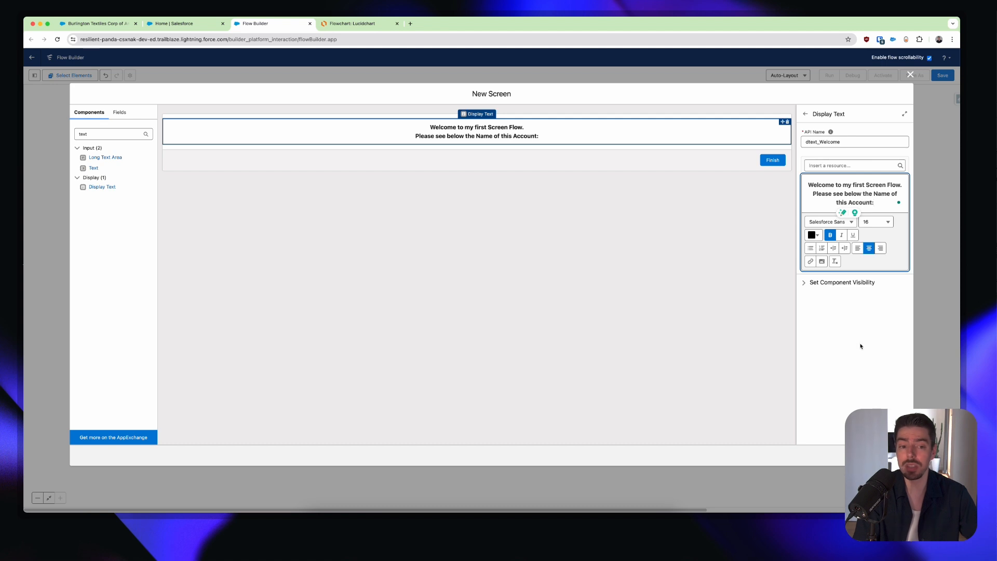
click(725, 309)
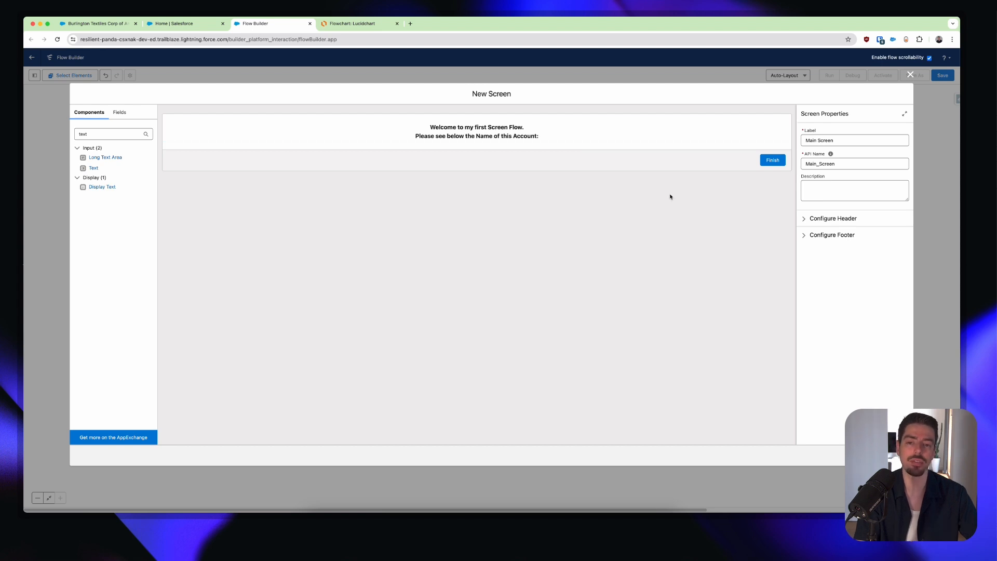
Search the components for "text" and add a Text input component below the welcome text on Main Screen
double_click(137, 132)
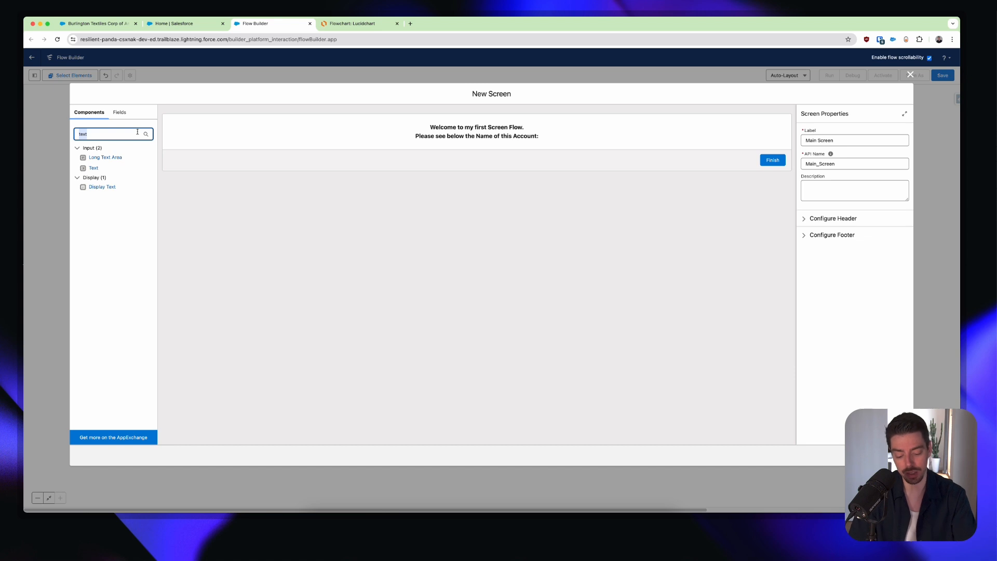
text(text)
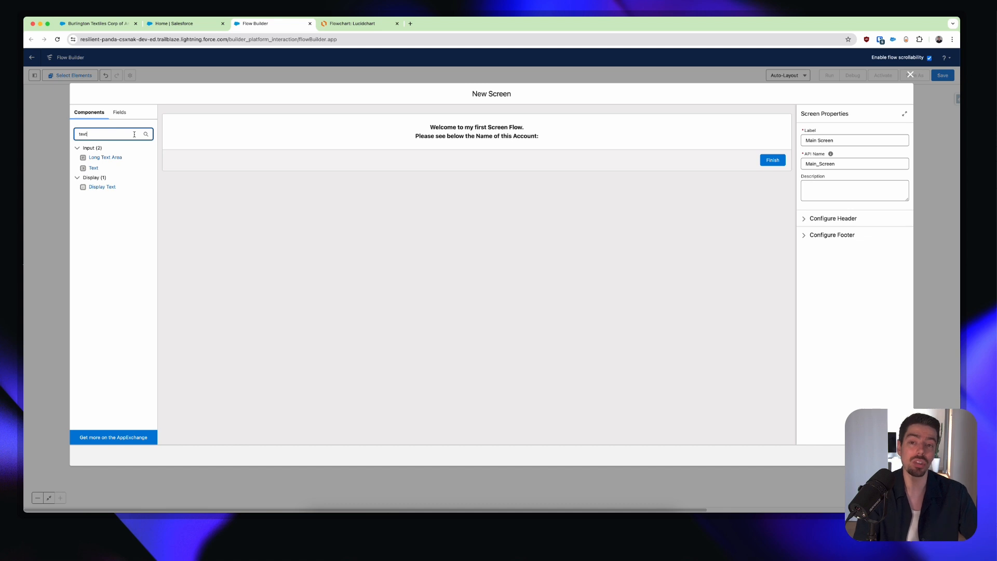
drag(94, 169, 511, 153)
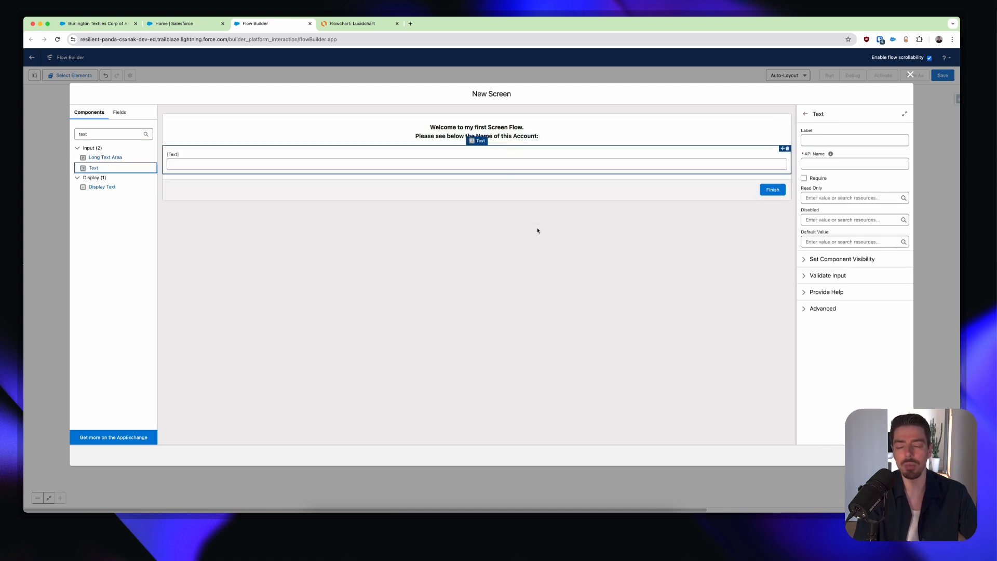
Set the Text component's label to "Account Name" and its API name to text_Account_Name
click(868, 141)
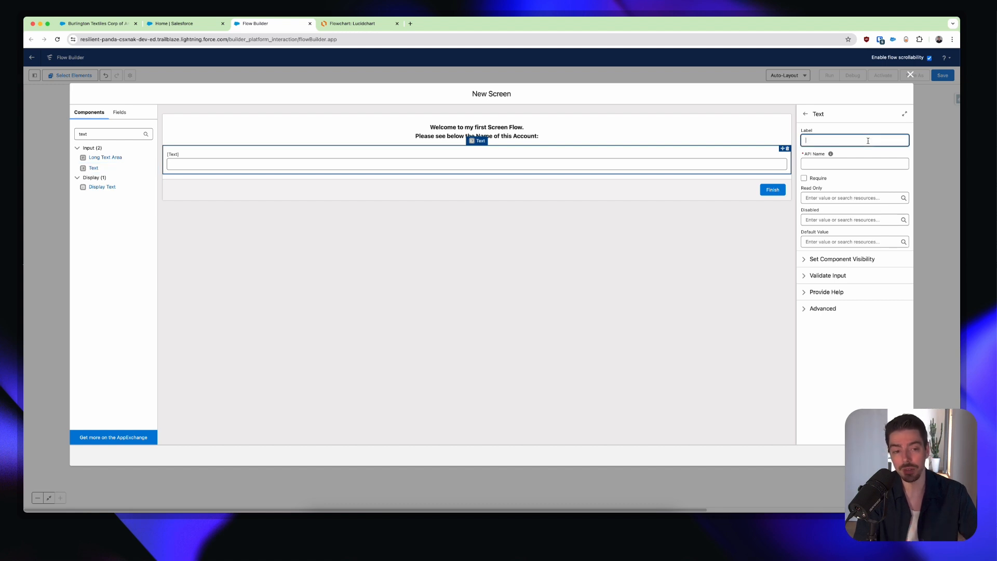
text(Account Name)
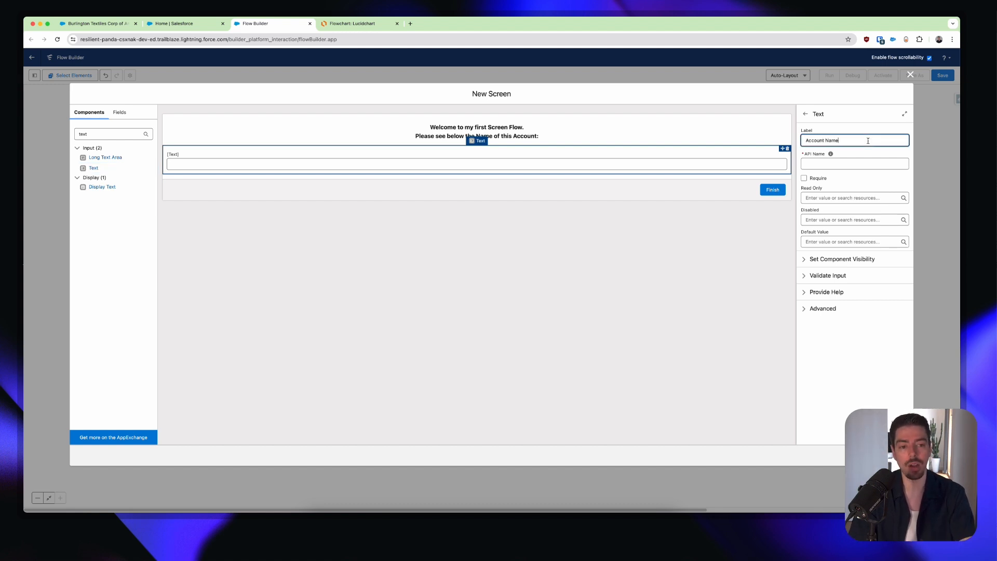
key(Tab)
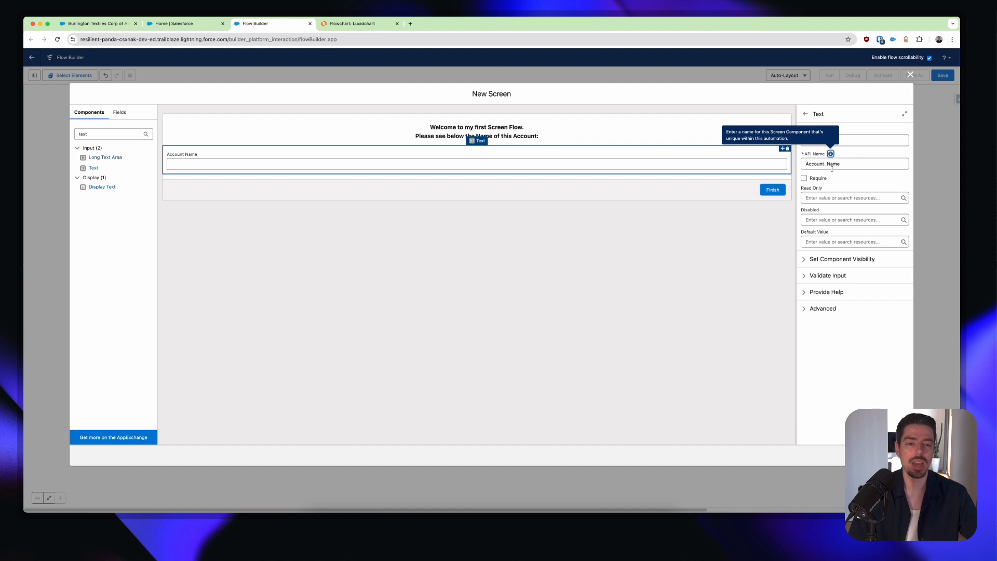
click(867, 164)
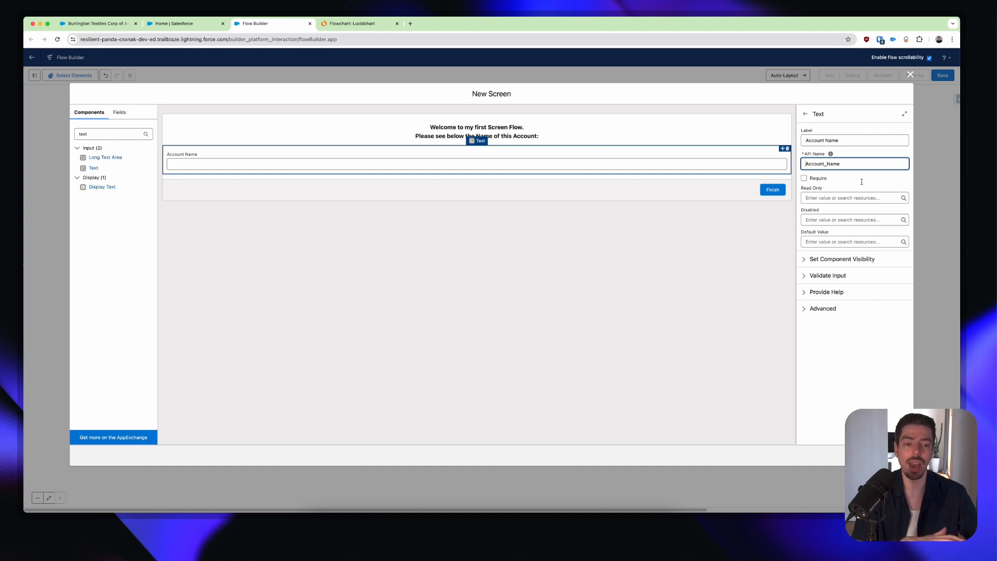
text(text_)
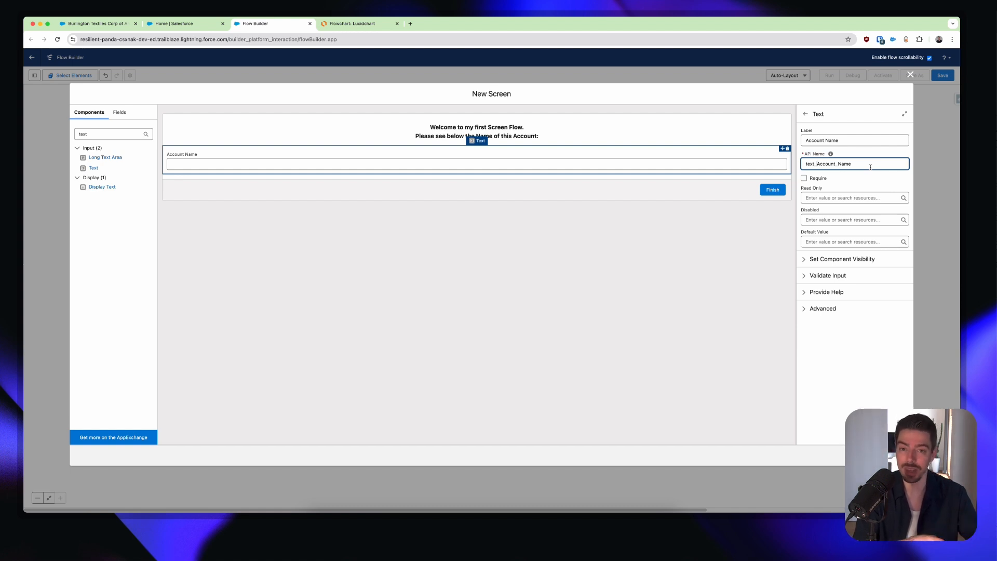
click(822, 179)
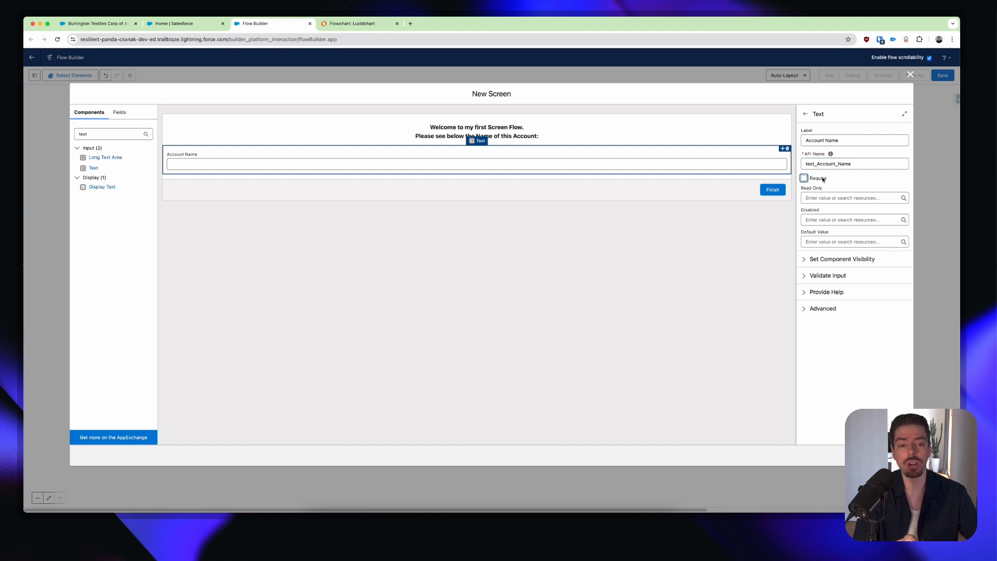
click(822, 178)
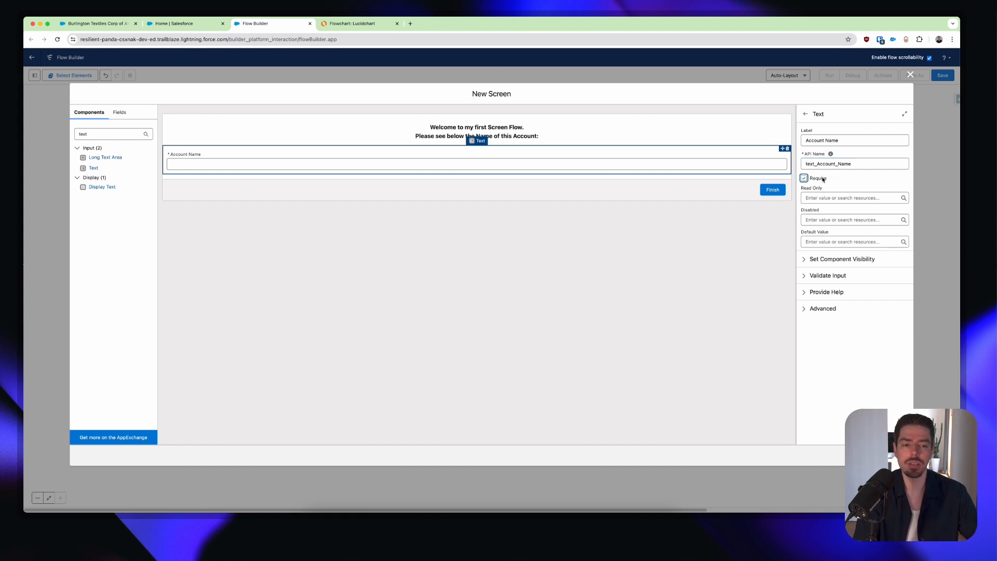
click(823, 178)
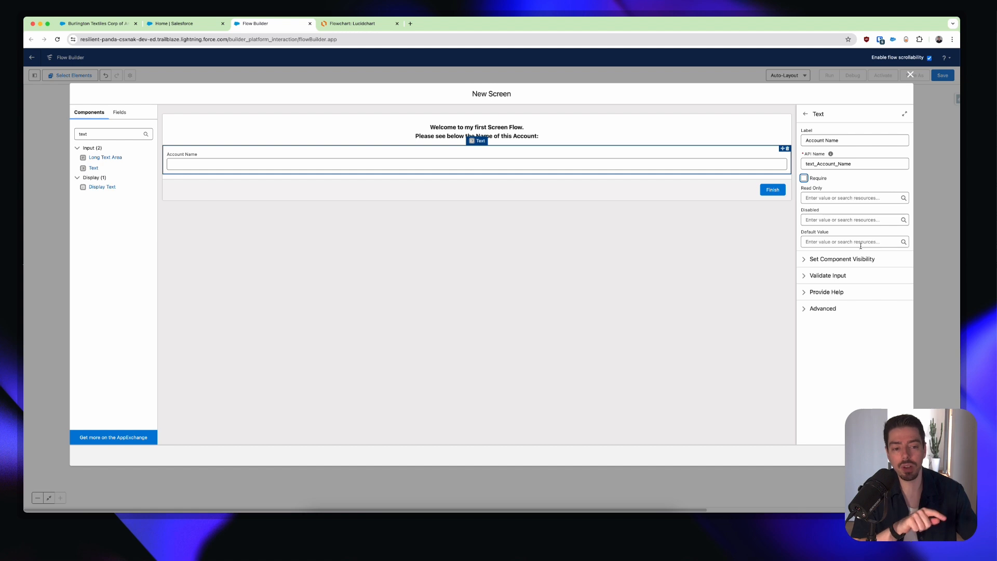
Set the Text component's default value to the Name field of Account from get_Account and close the screen editor
click(875, 240)
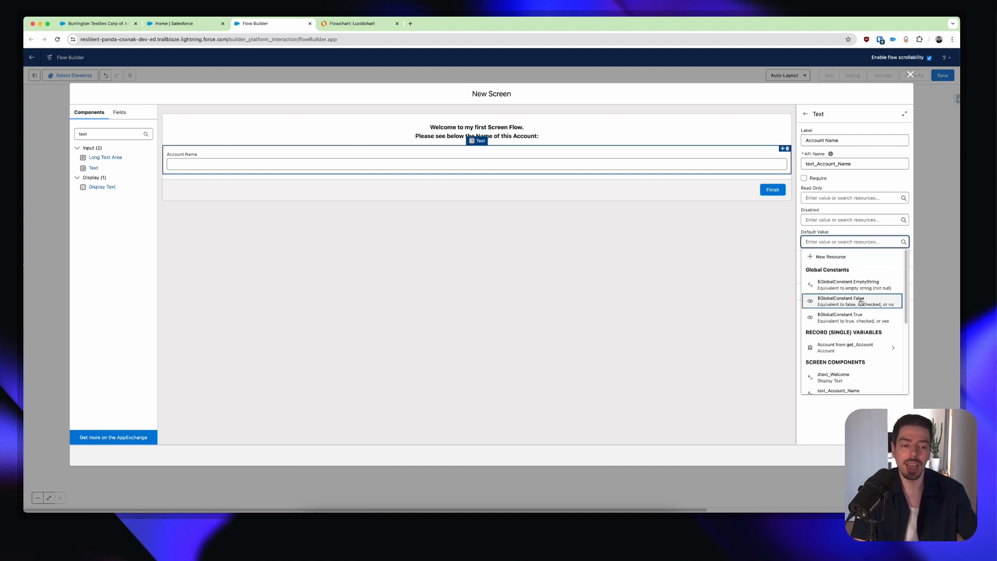
scroll(860, 307, down, 1)
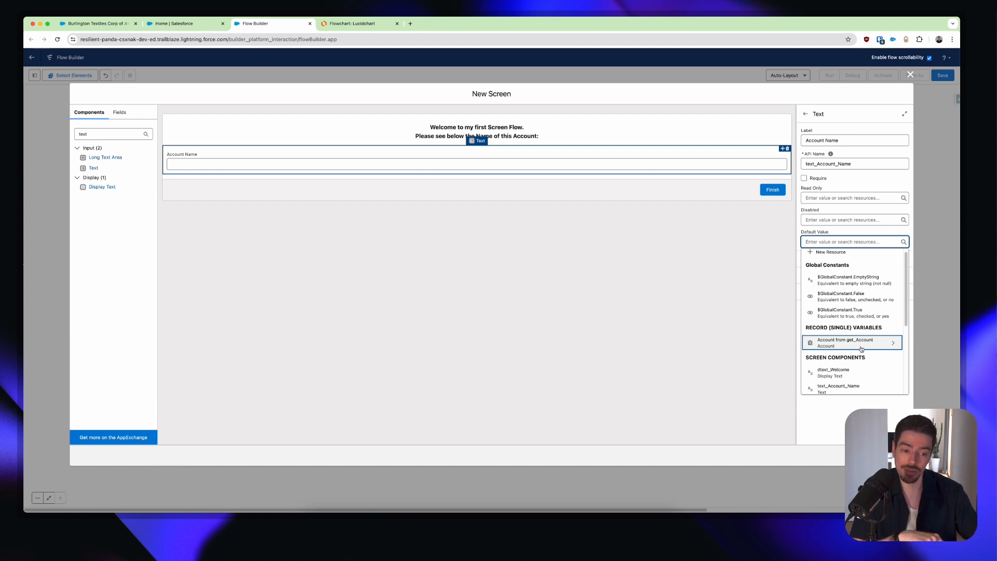
click(860, 347)
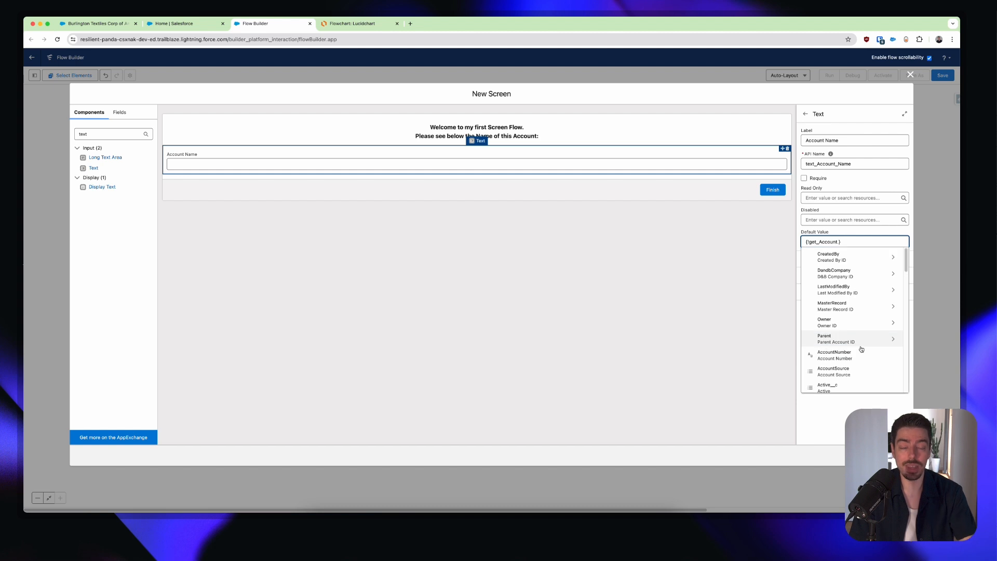
text(name)
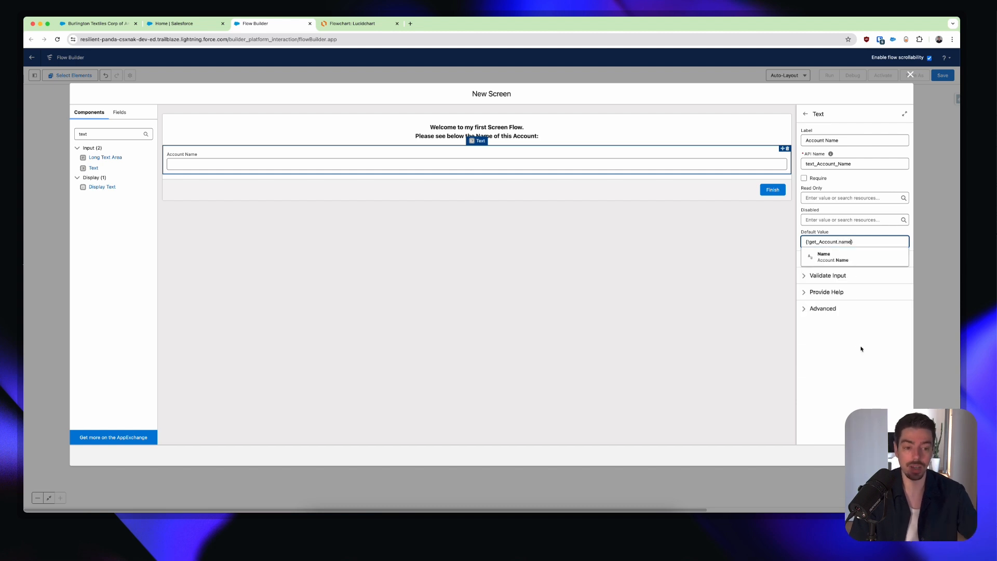
click(861, 260)
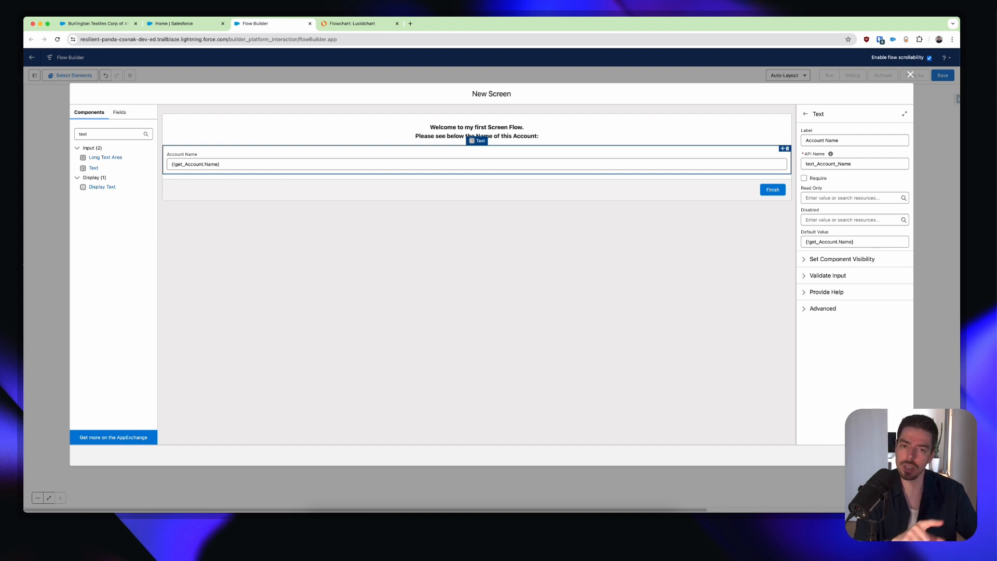
click(910, 75)
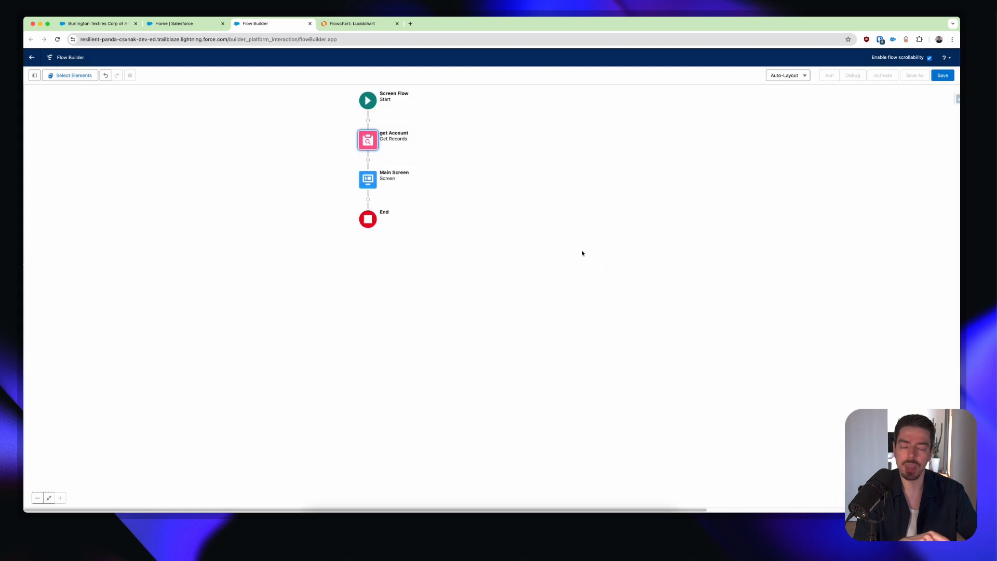
Start saving the flow under the label "Account - Screen Flow - Account Name Display" with the API name derived from it
click(942, 75)
click(415, 257)
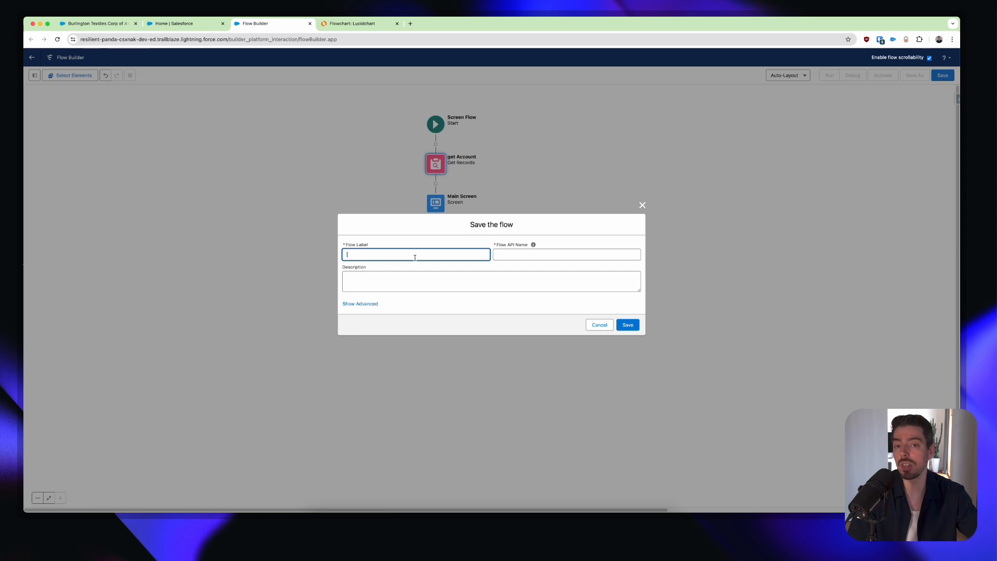
text(A)
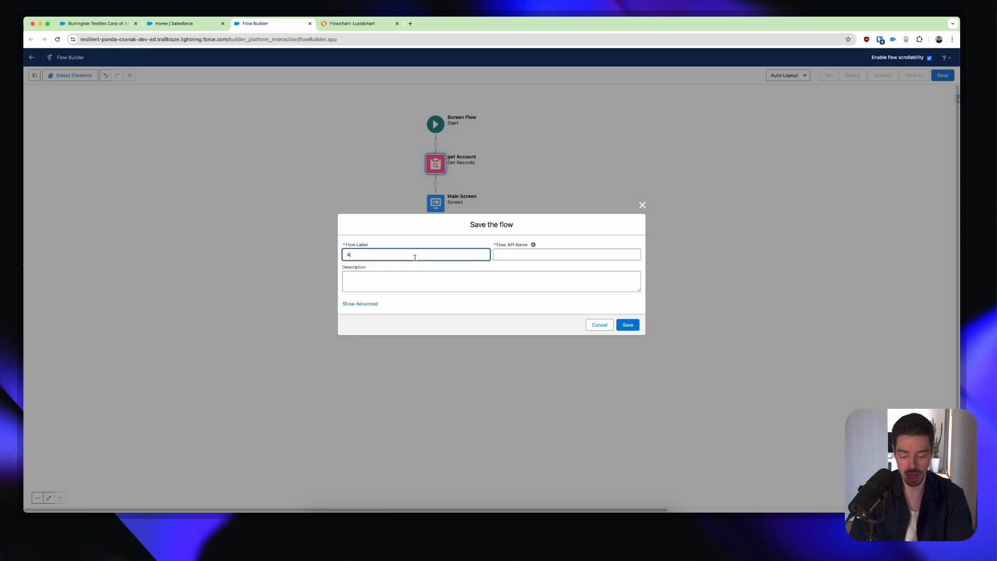
text(ccount)
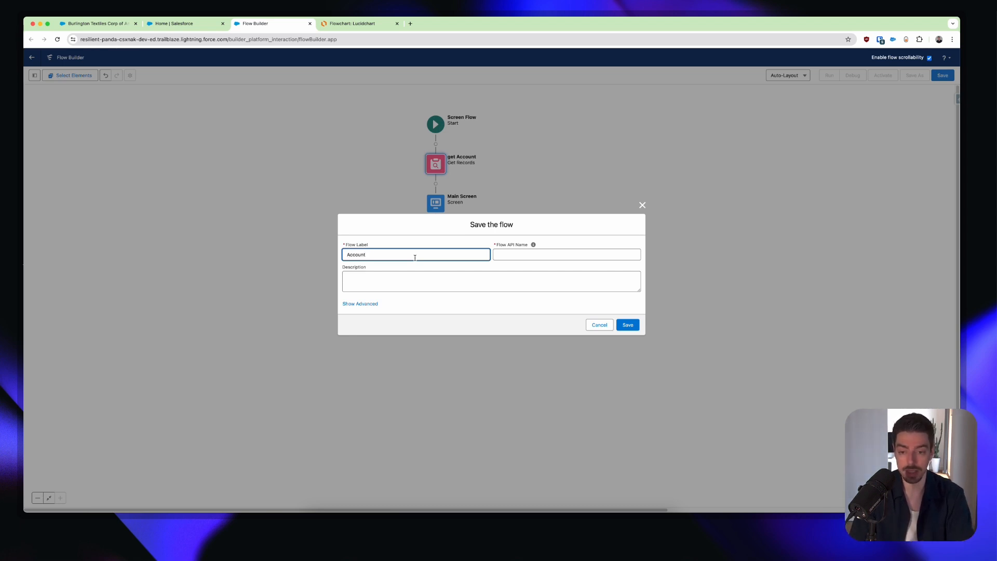
text( - Screen Flow)
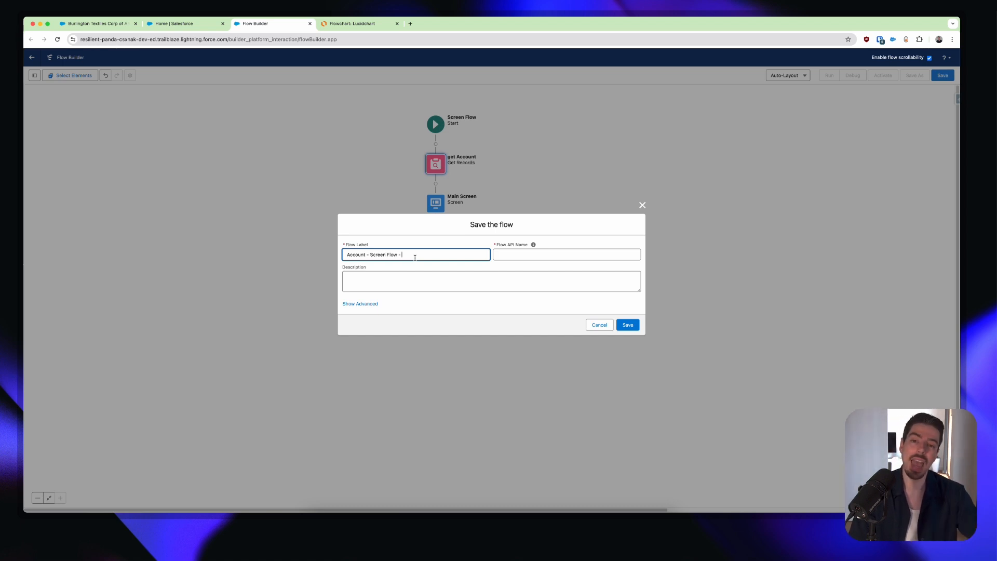
text(-)
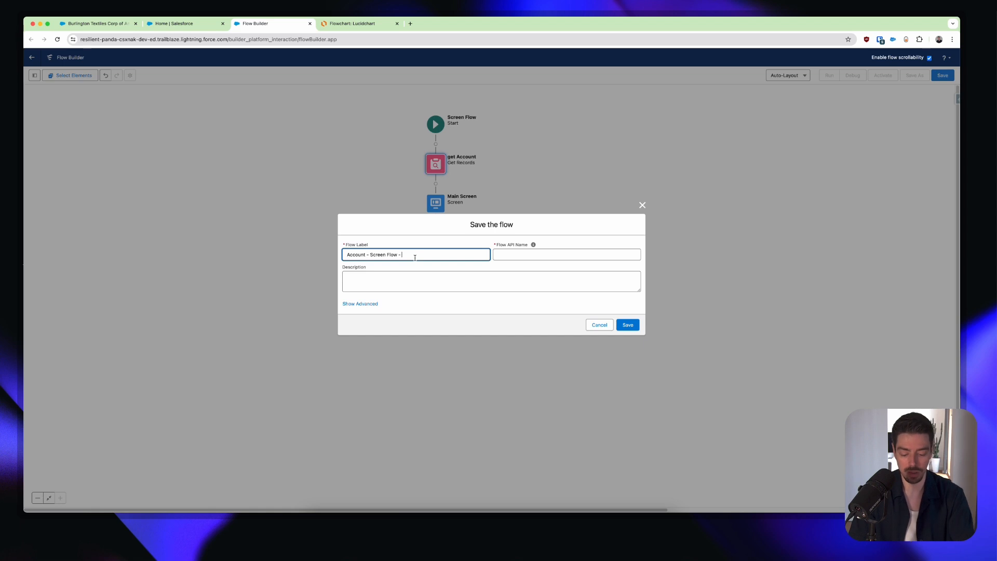
text( Account Name Display)
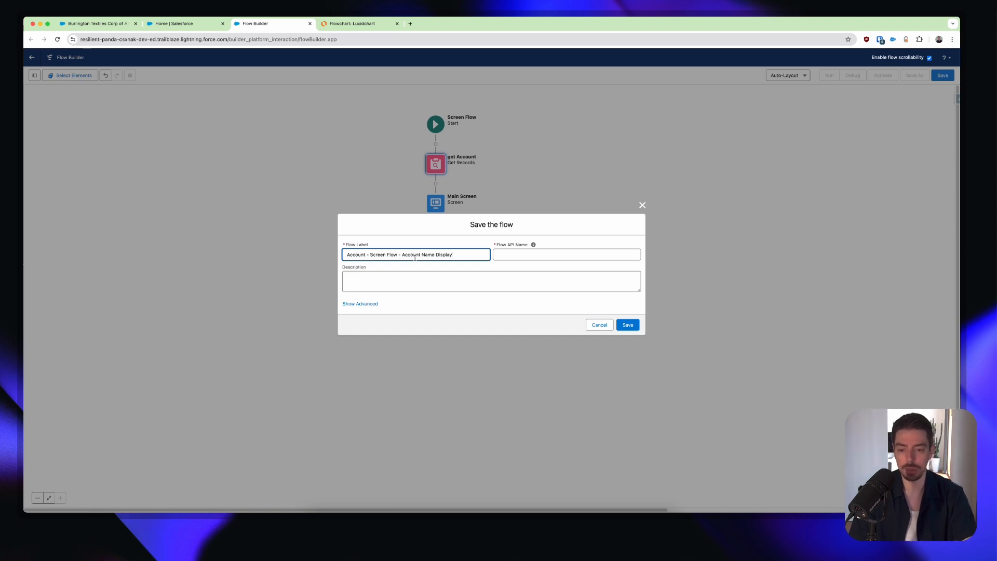
key(Tab)
Enter the description "This flow is launched from the Account object and it displays the Account Name." and save the flow
click(351, 272)
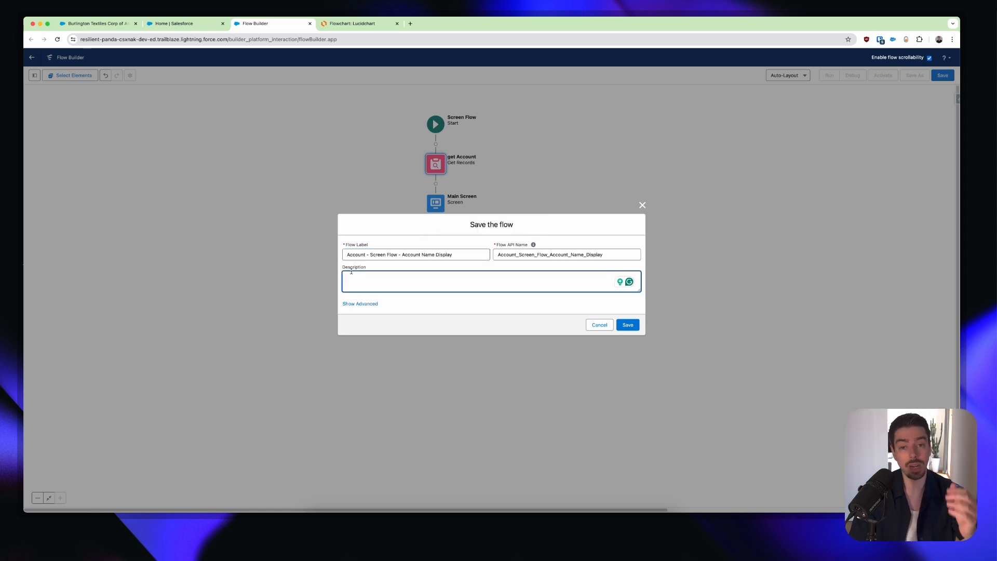
text(This flow )
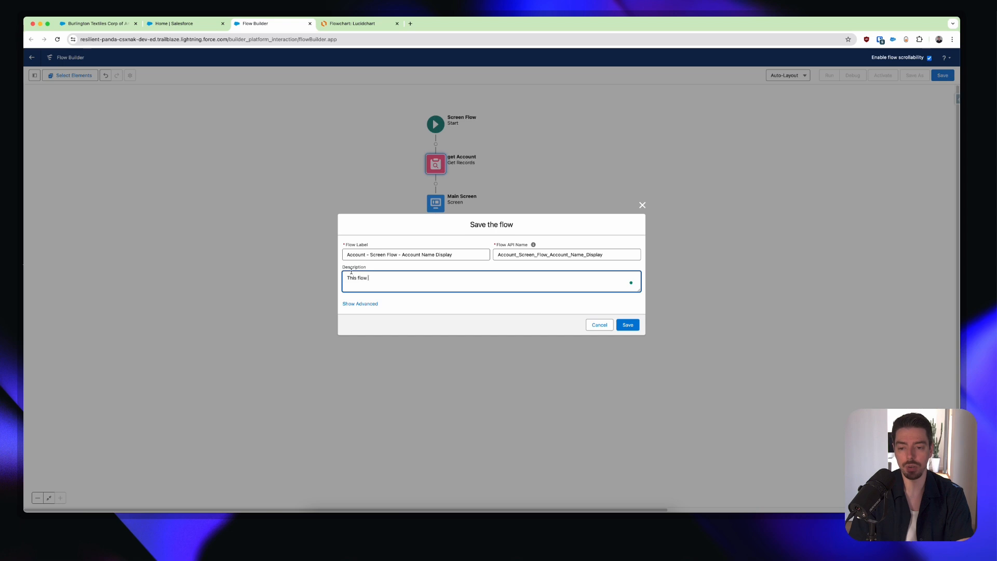
text(is launched from the)
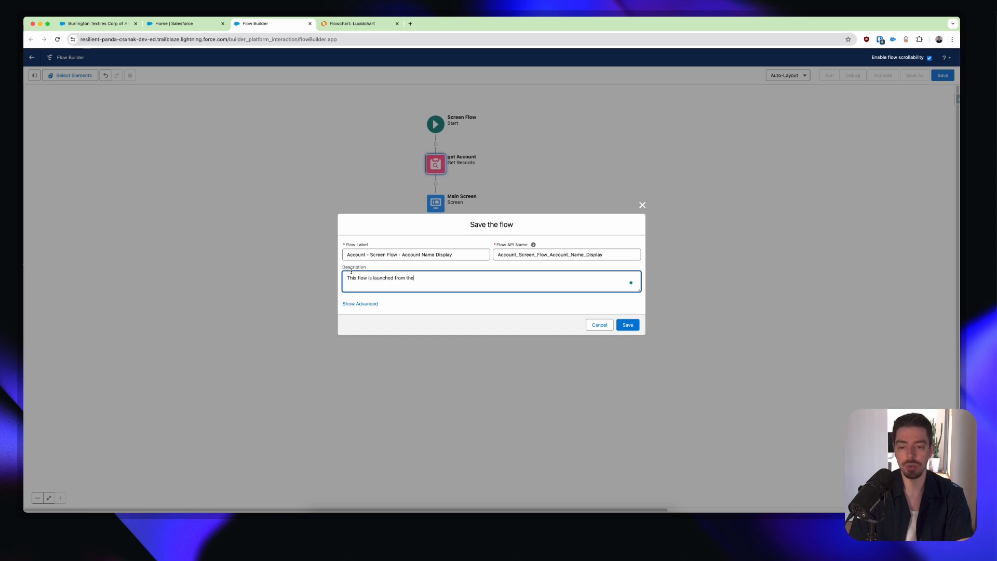
text( Account object and )
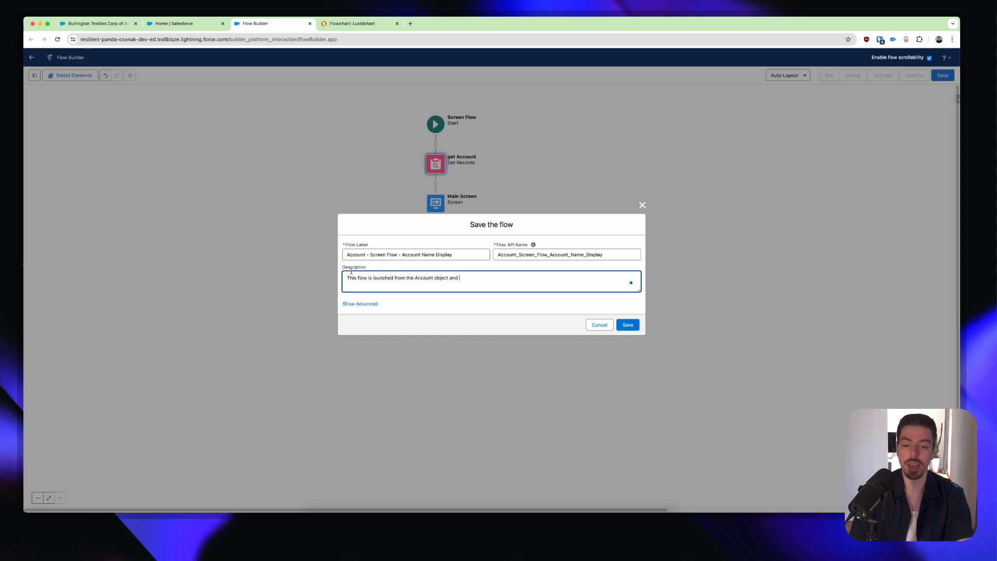
text(it displaye)
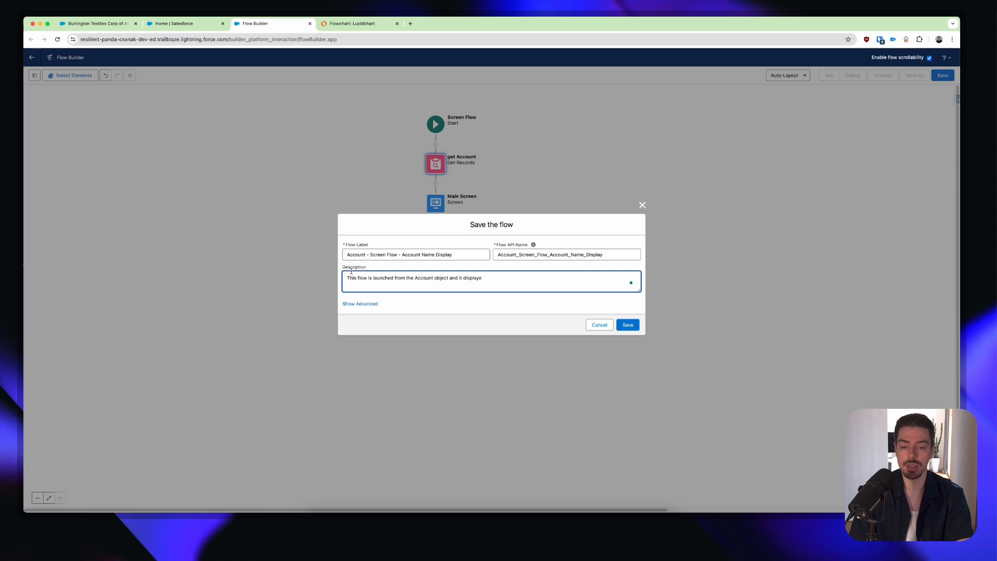
text(d the)
key(BackSpace)
key(BackSpace)
key(BackSpace)
key(BackSpace)
key(BackSpace)
key(BackSpace)
text(s the Account Name)
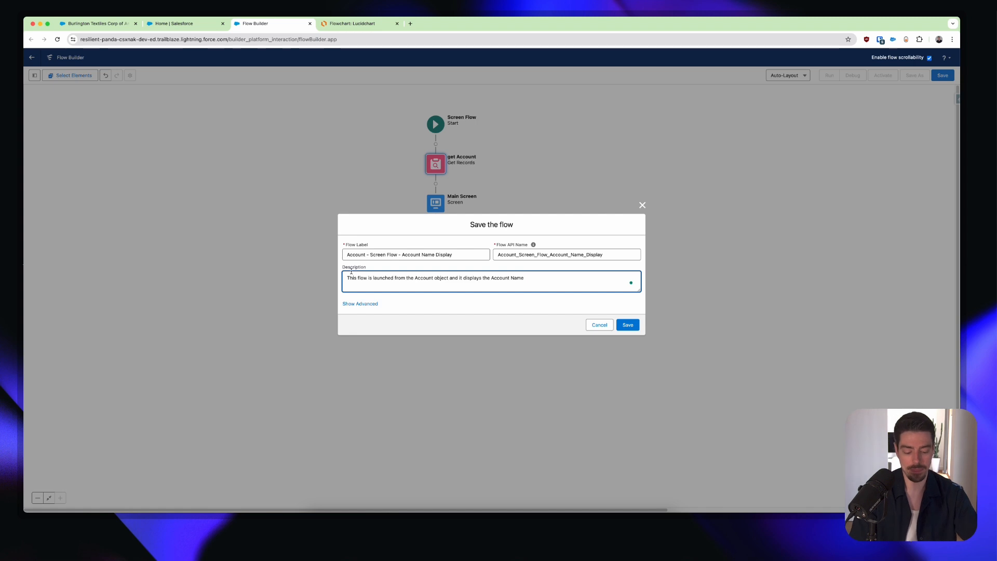
text(.)
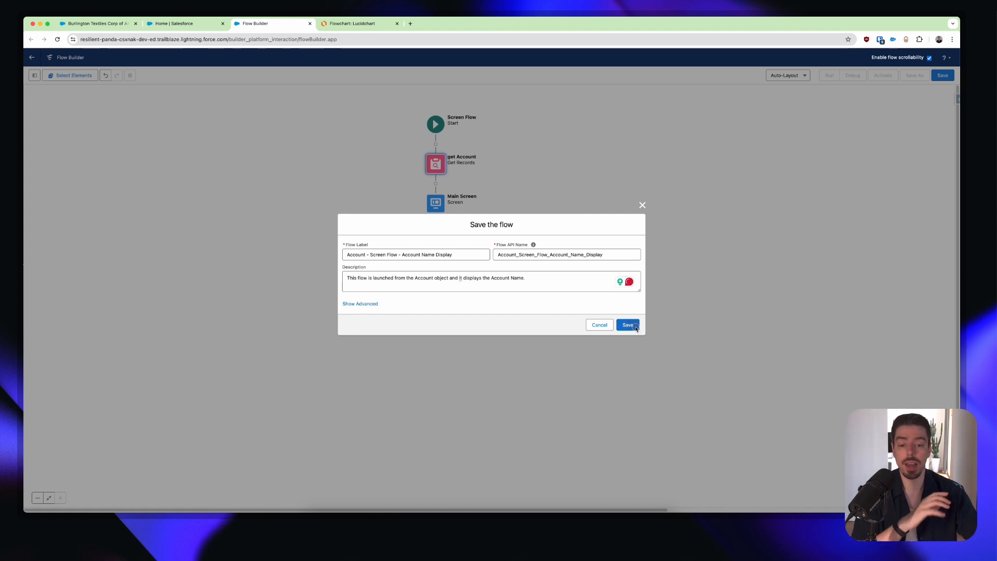
click(636, 326)
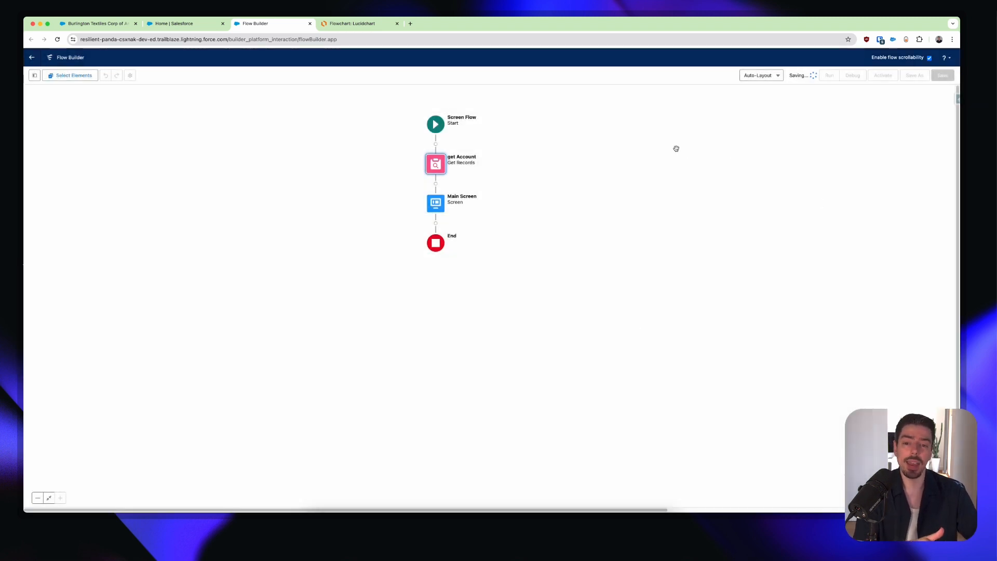
Start debugging the saved flow and copy the record ID of the Burlington Textiles Corp of America account from its page address
drag(678, 150, 703, 159)
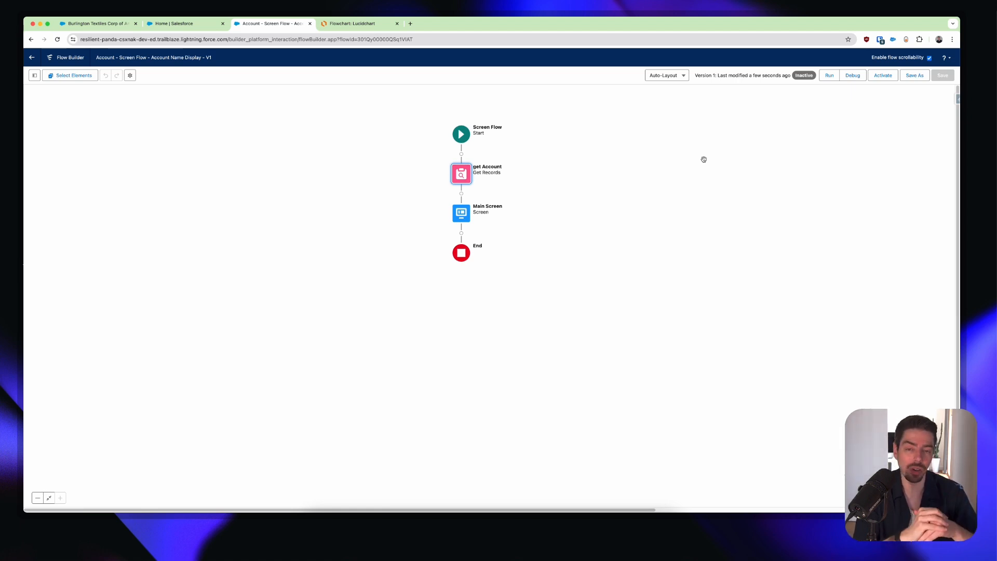
click(852, 76)
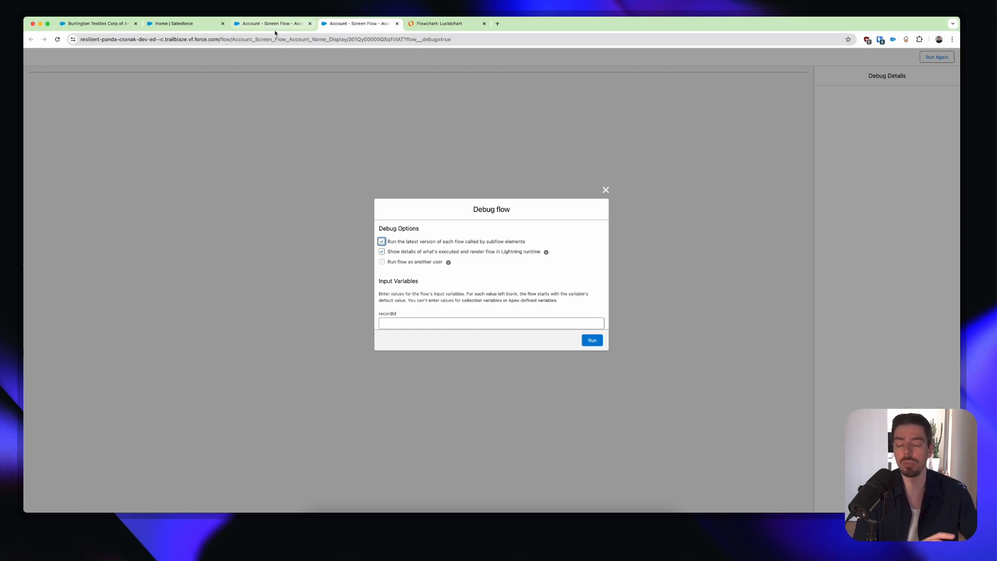
click(196, 23)
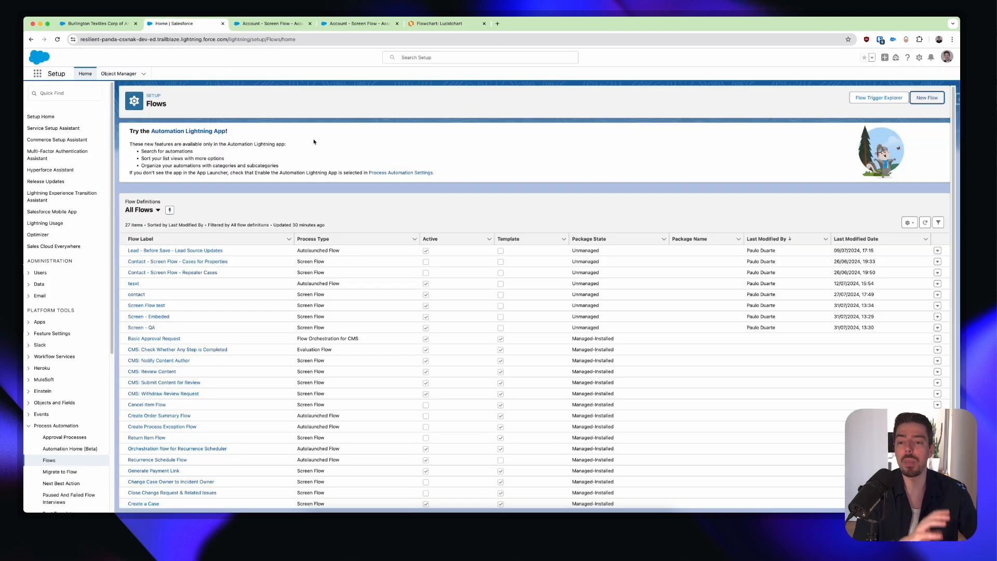
click(98, 24)
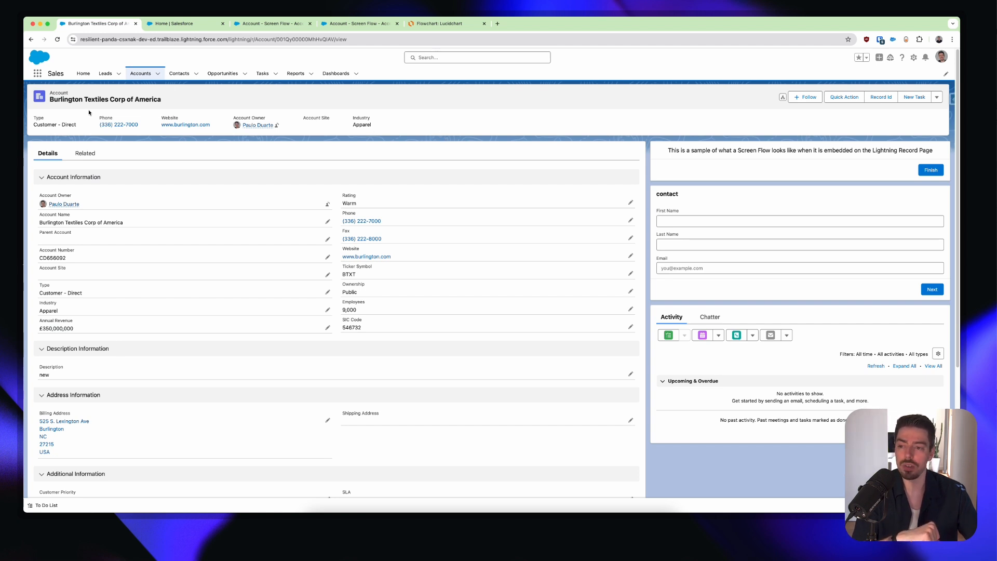
double_click(301, 40)
key(super+c)
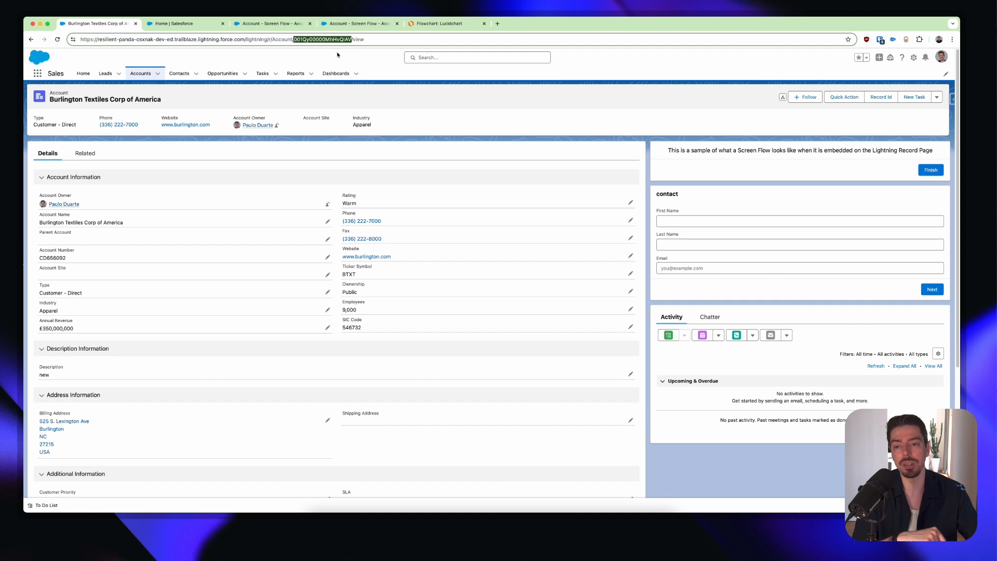
click(465, 106)
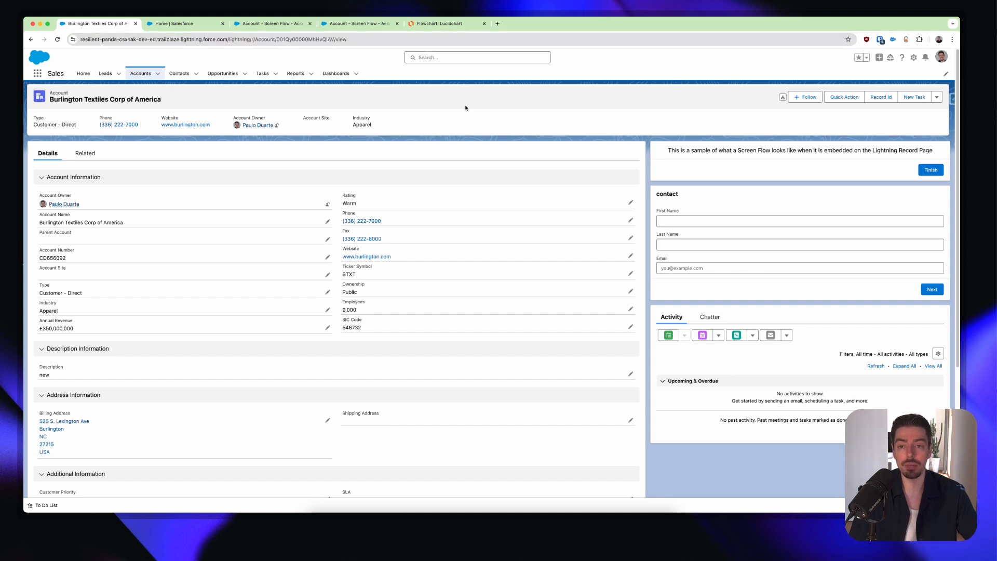
Paste the copied account record ID as the recordId input variable and run the flow in debug mode
click(372, 22)
click(518, 323)
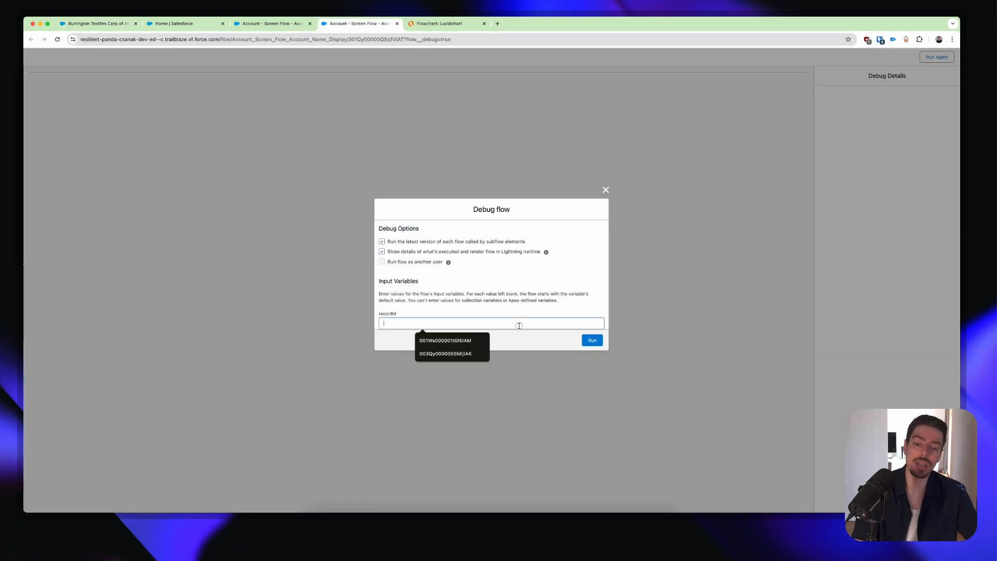
key(super+v)
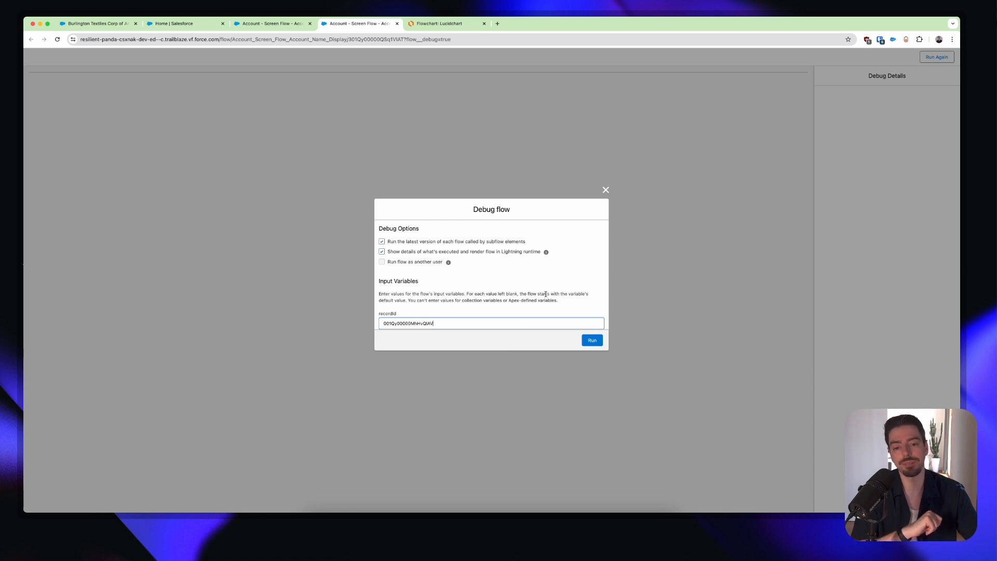
click(589, 343)
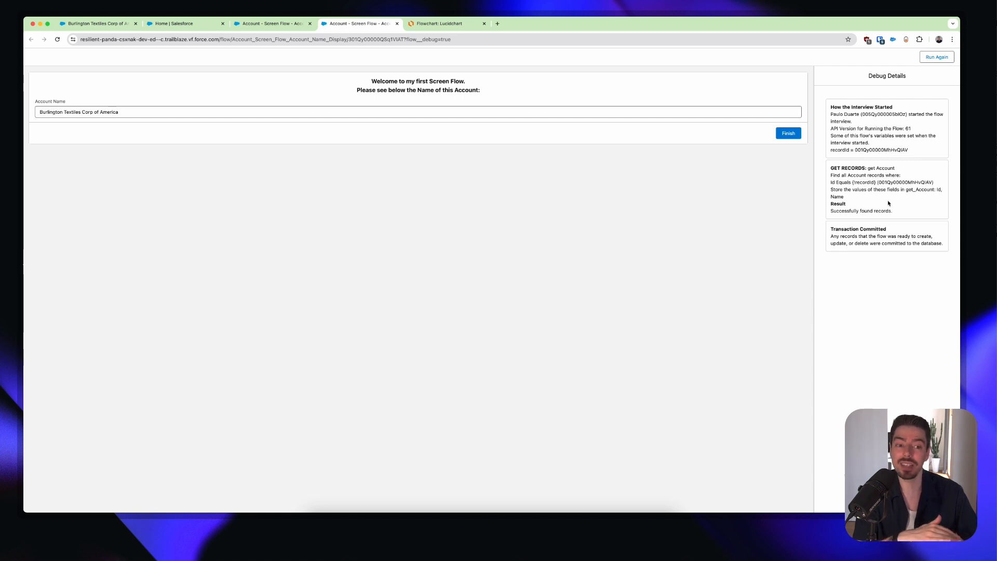
Examine the debug details for the running user, the recordId passed in, where that ID recurs, the get Account result and the transaction
double_click(883, 114)
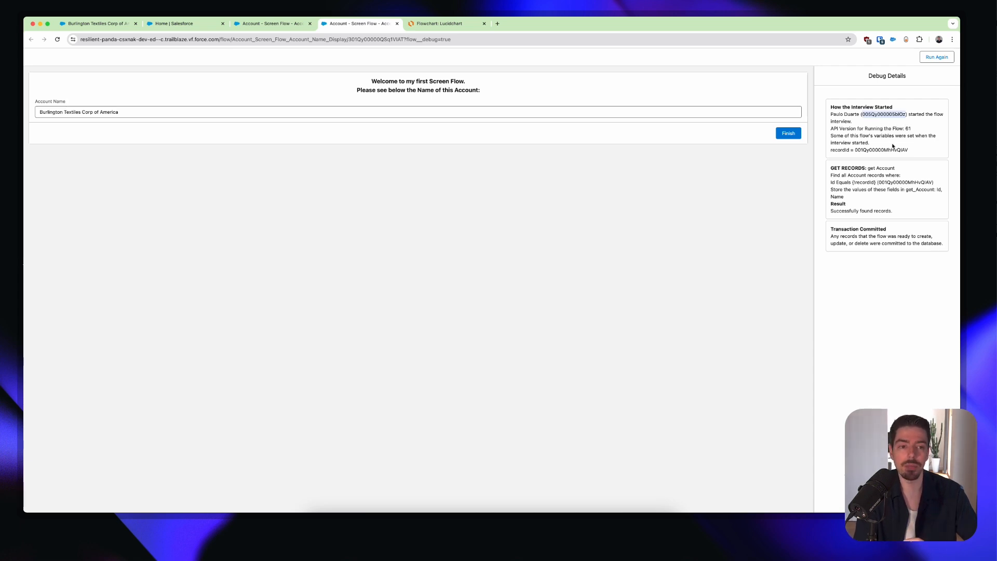
click(886, 150)
double_click(885, 149)
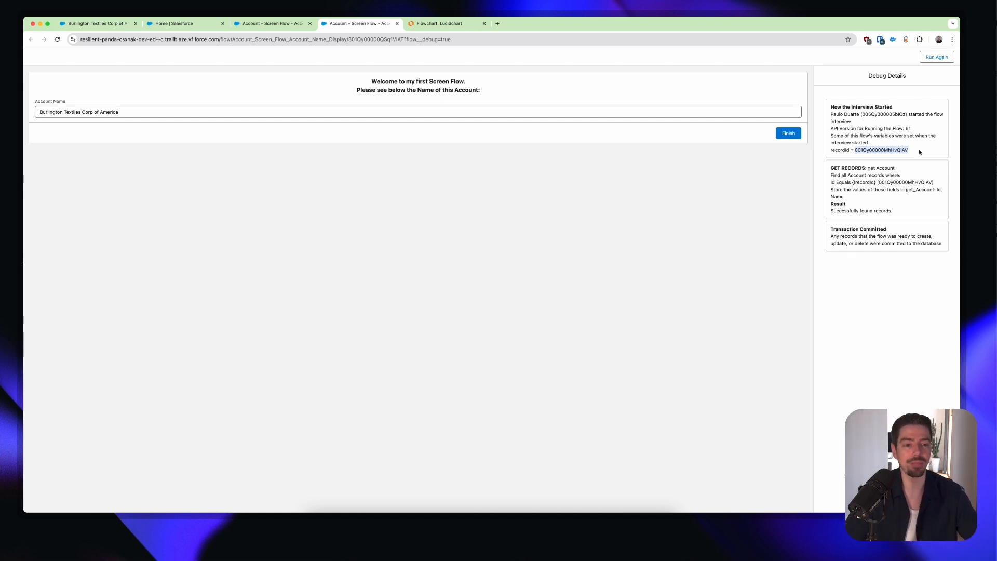
click(910, 181)
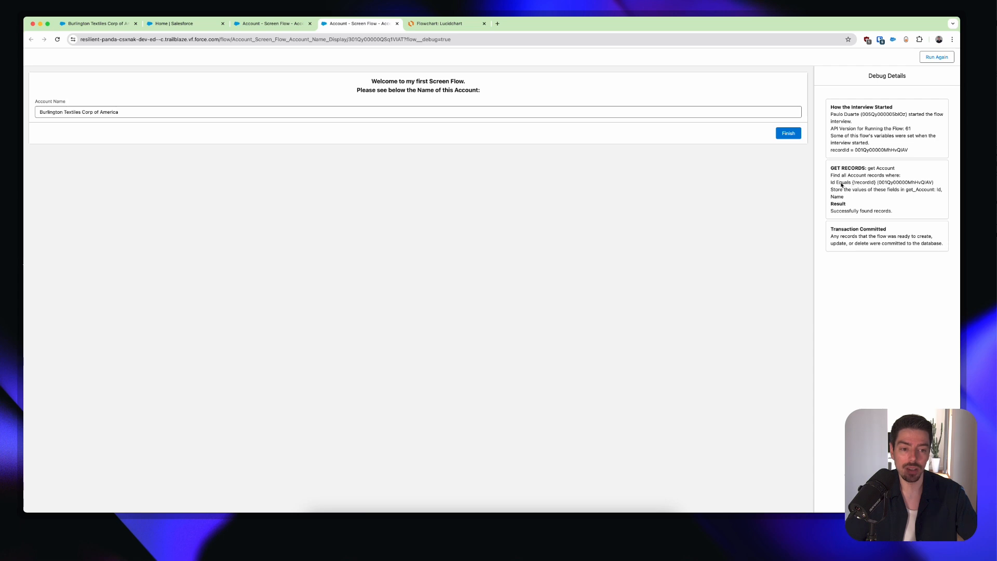
double_click(871, 182)
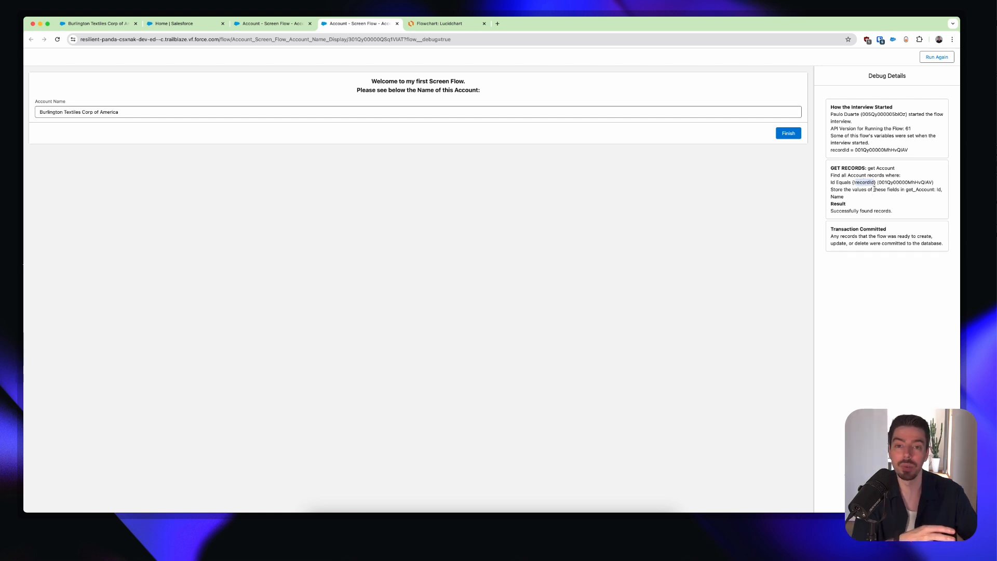
double_click(909, 183)
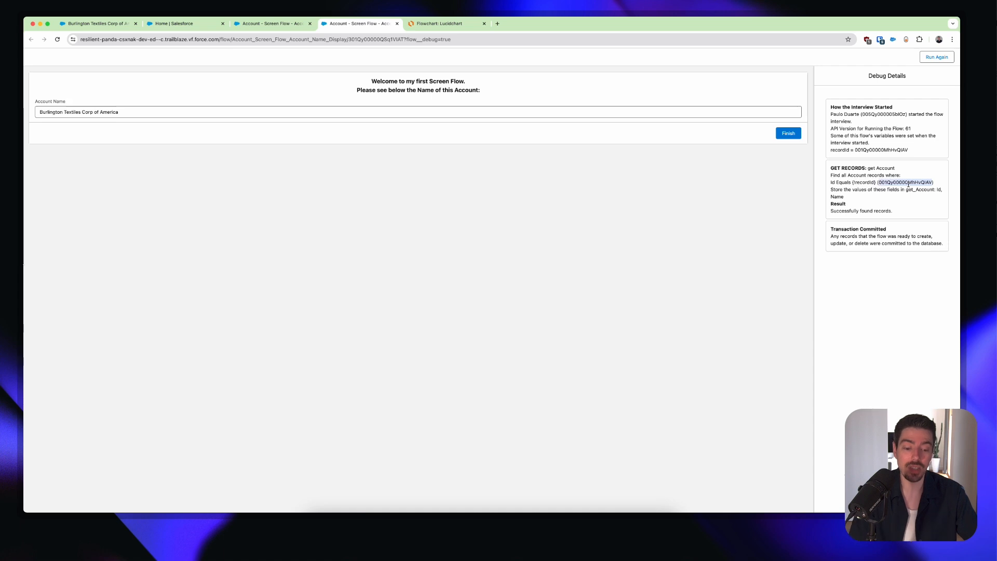
key(super+f)
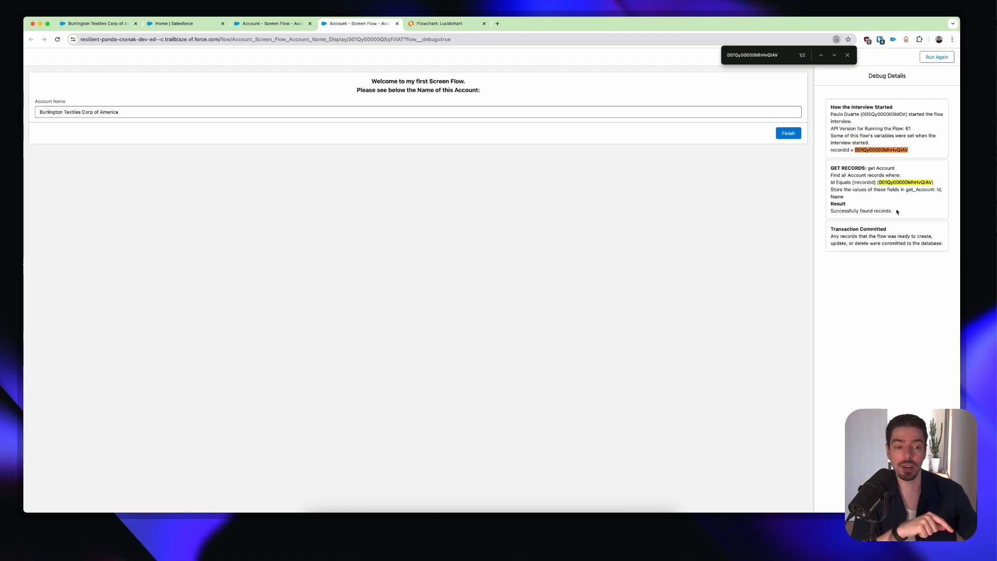
drag(895, 212, 832, 208)
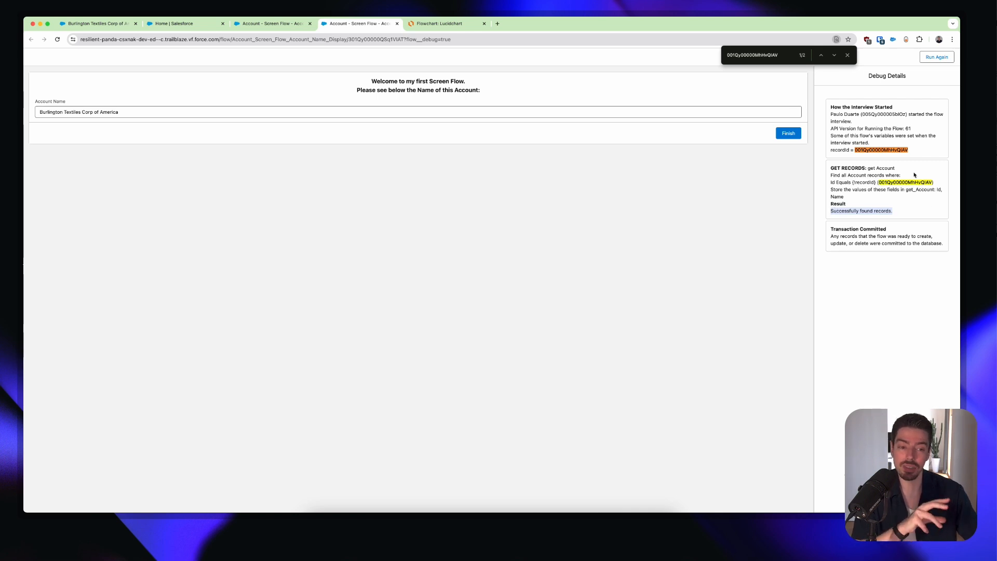
click(847, 55)
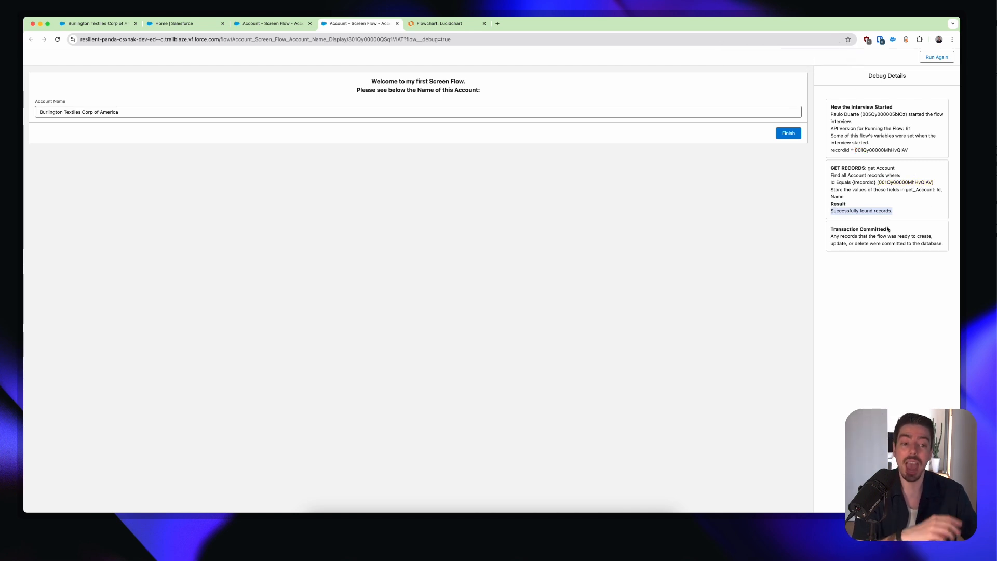
click(886, 239)
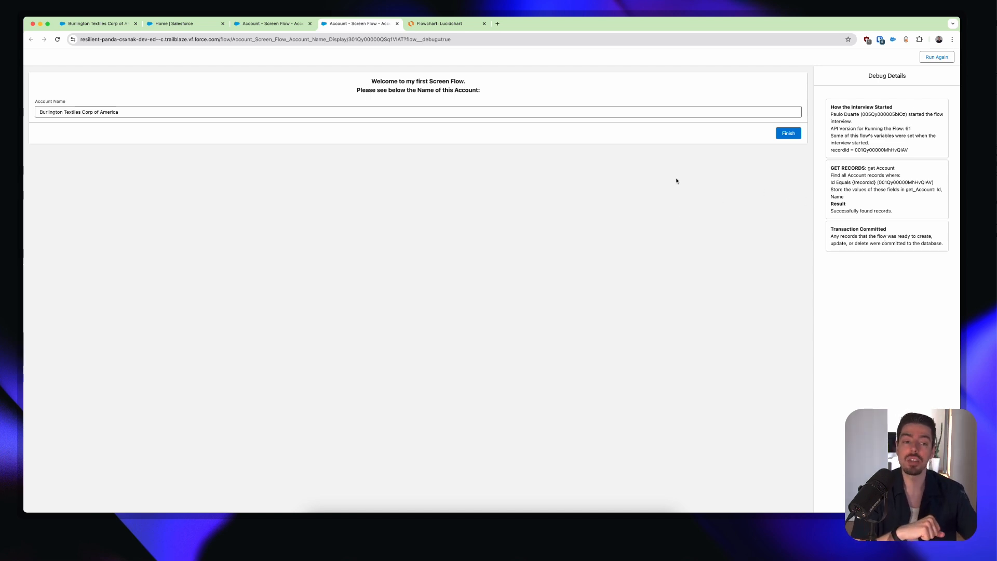
Close the debug run, return to the flow Account - Screen Flow - Account Name Display and activate it
click(397, 23)
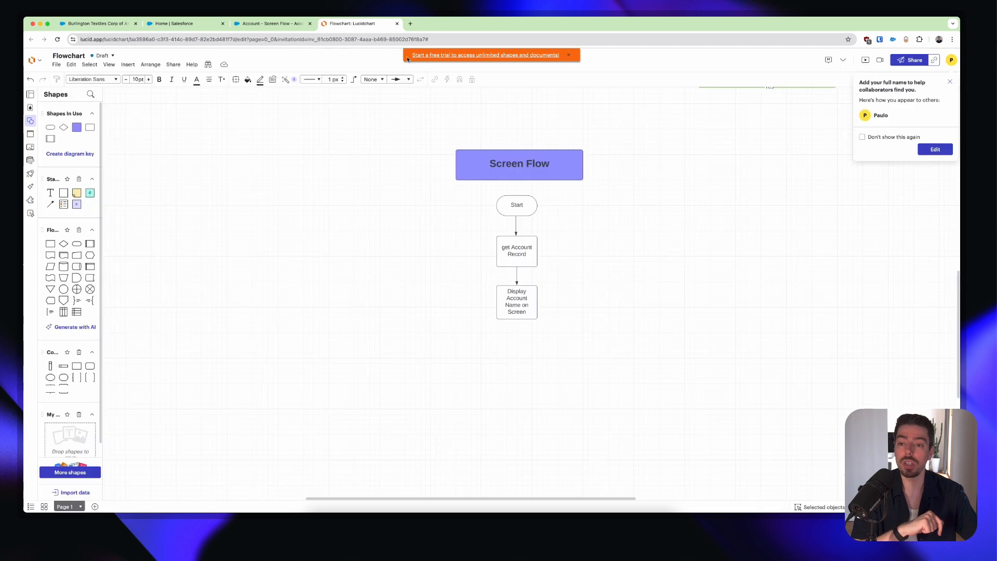
key(super+alt+Left)
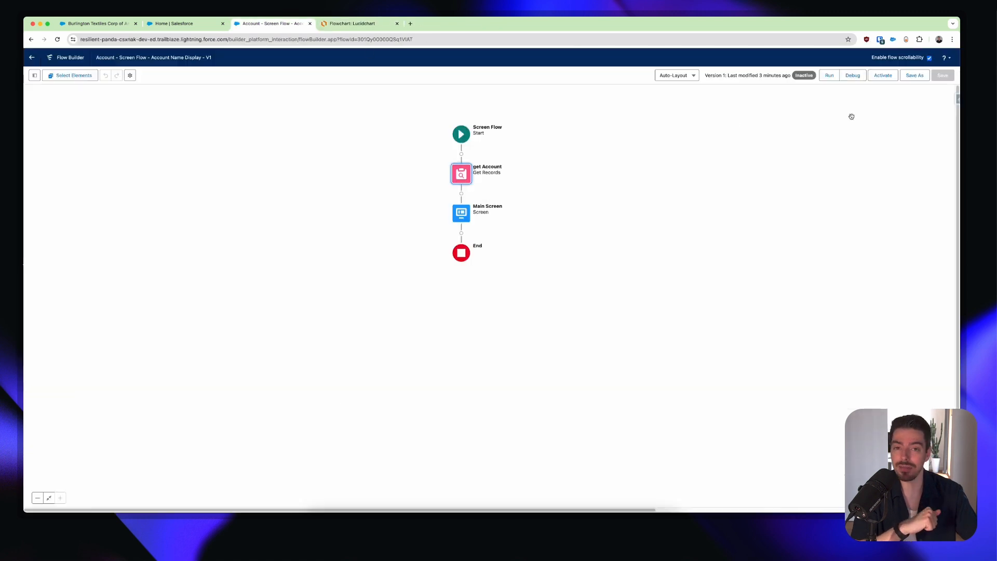
click(882, 75)
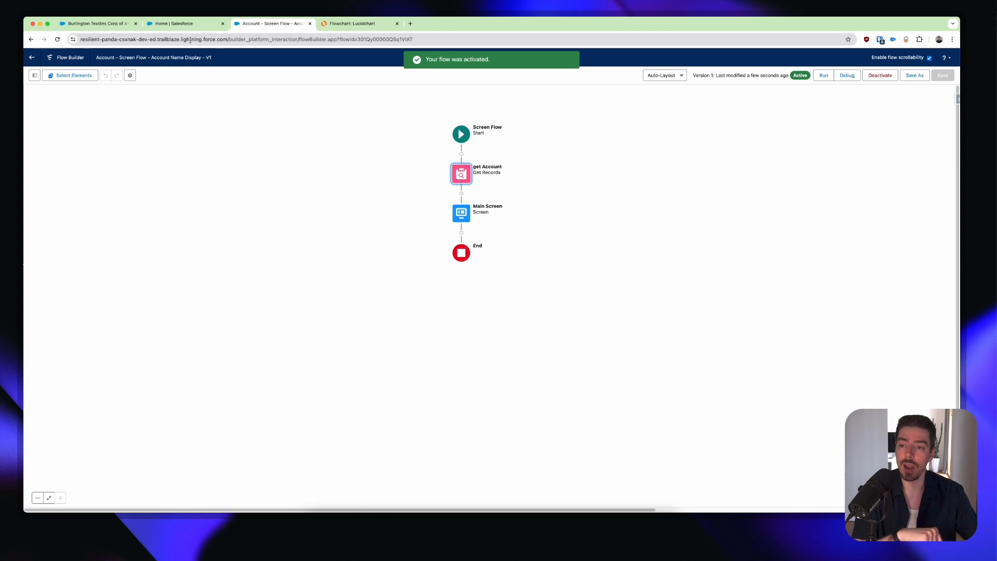
Start creating a new action for the Account object in Object Manager
click(184, 25)
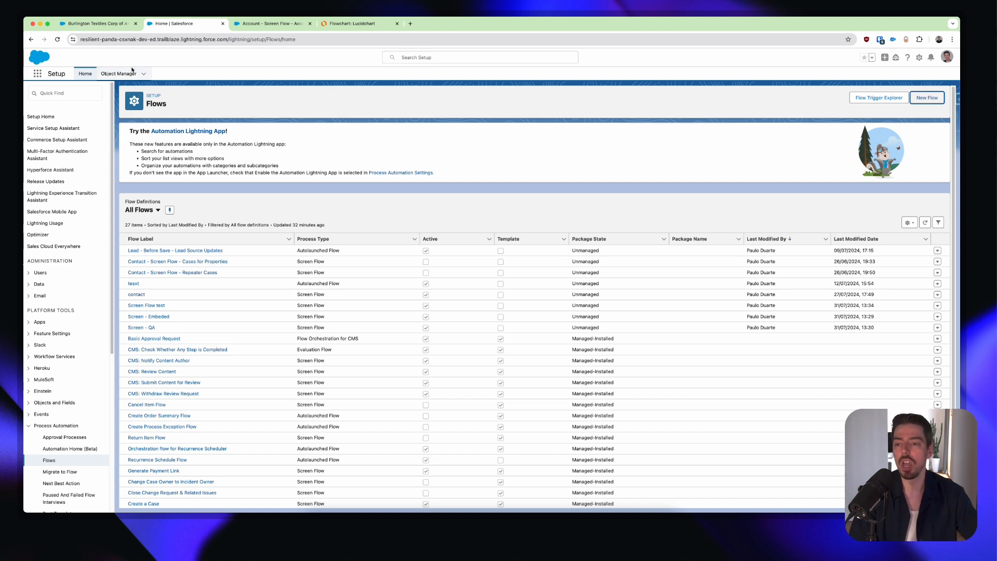
click(132, 73)
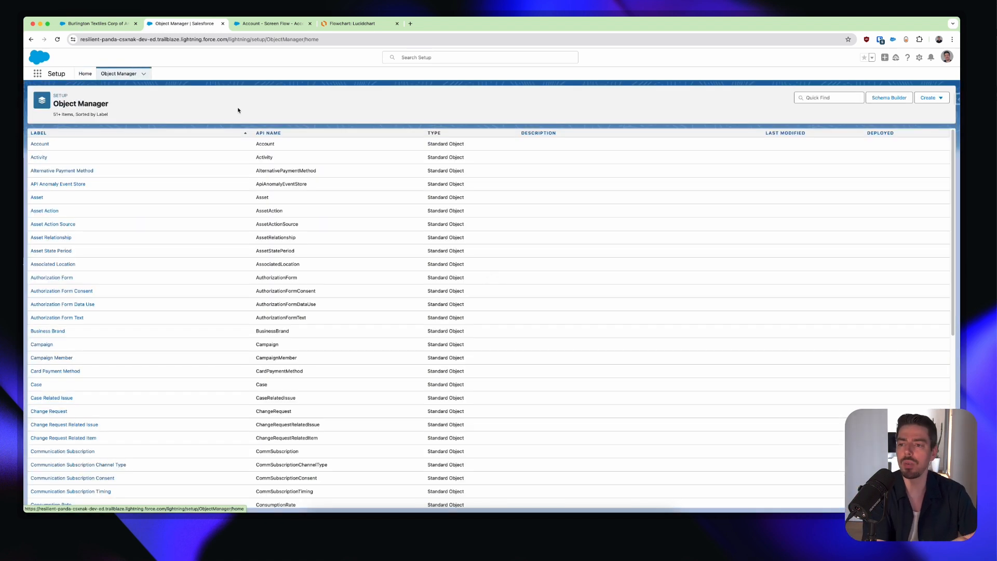
click(40, 144)
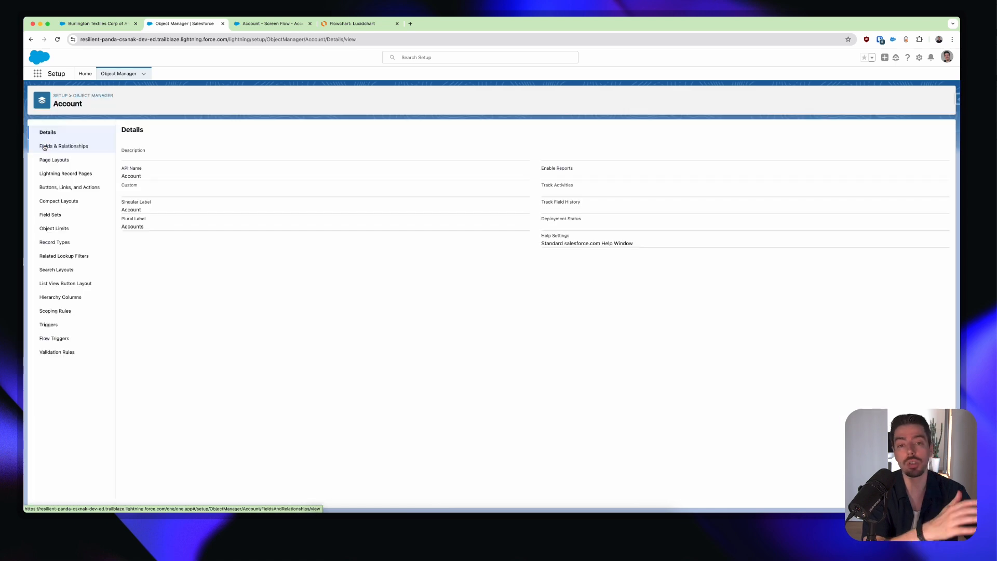
click(79, 188)
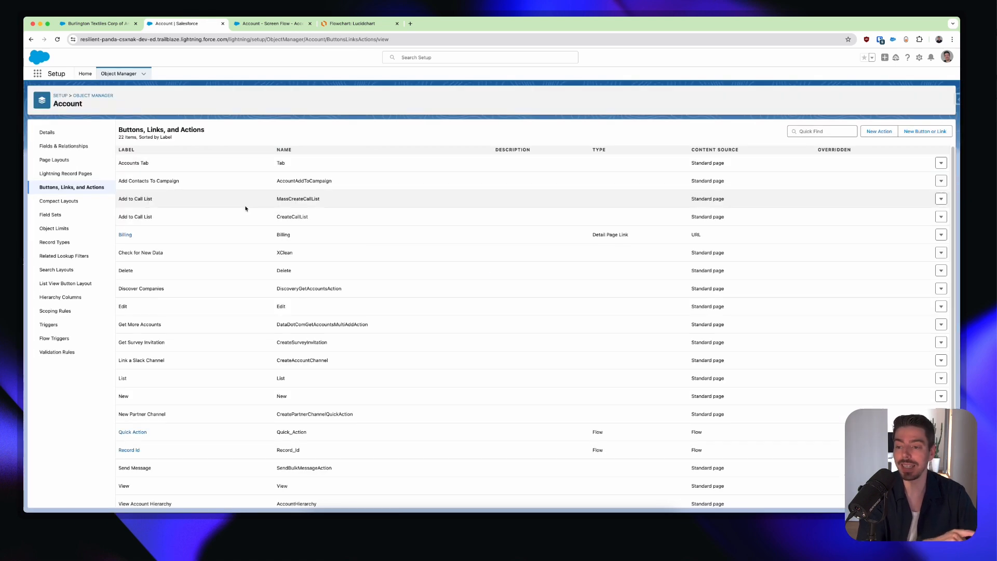
click(877, 132)
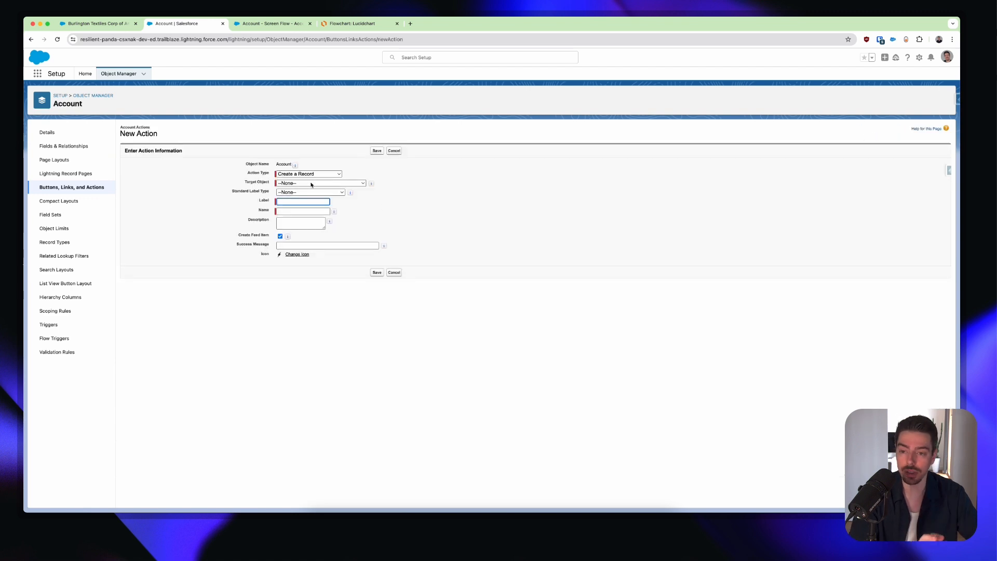
Set the action type to Flow and choose Account - Screen Flow - Account Name Display as its flow
click(315, 175)
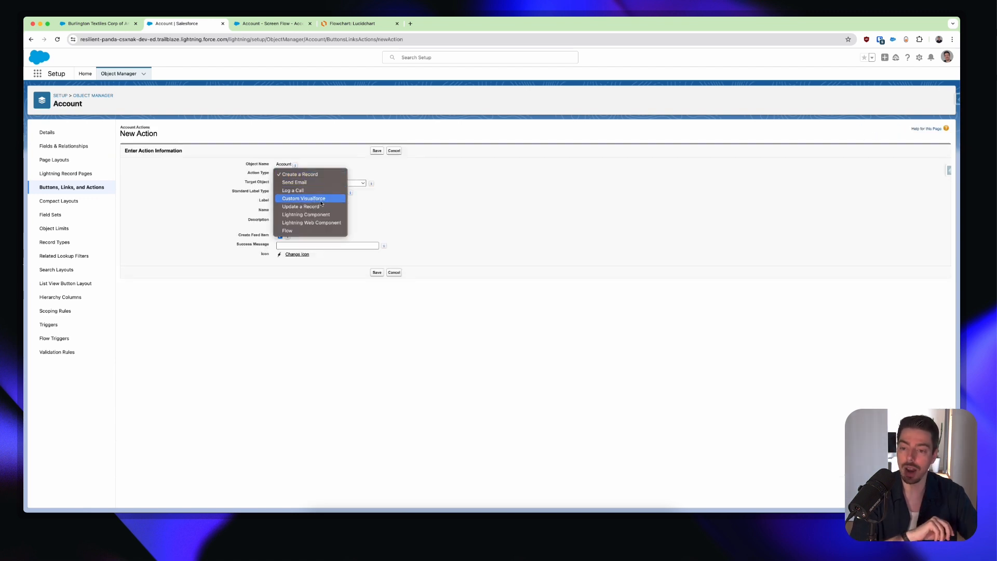
click(320, 232)
click(318, 184)
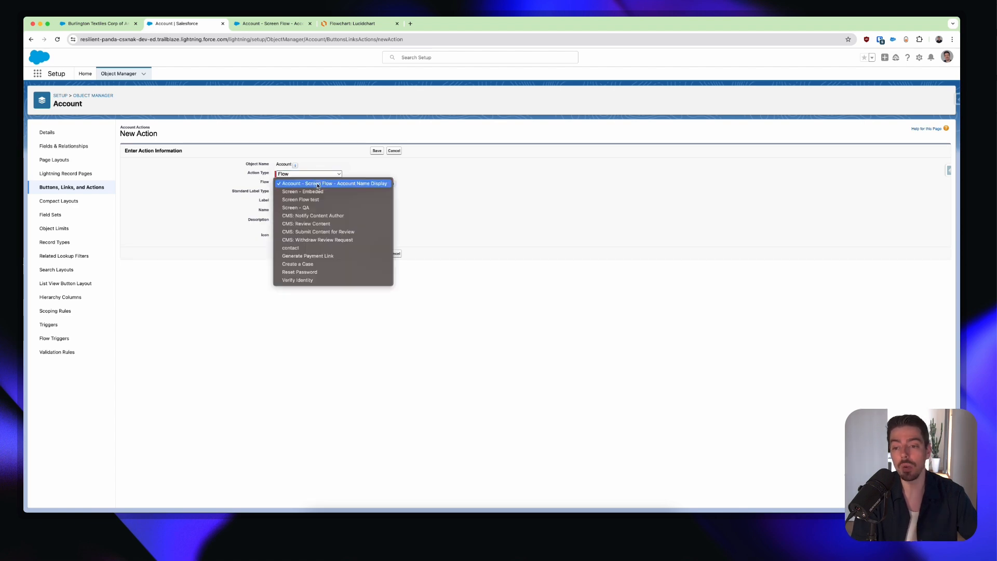
click(352, 184)
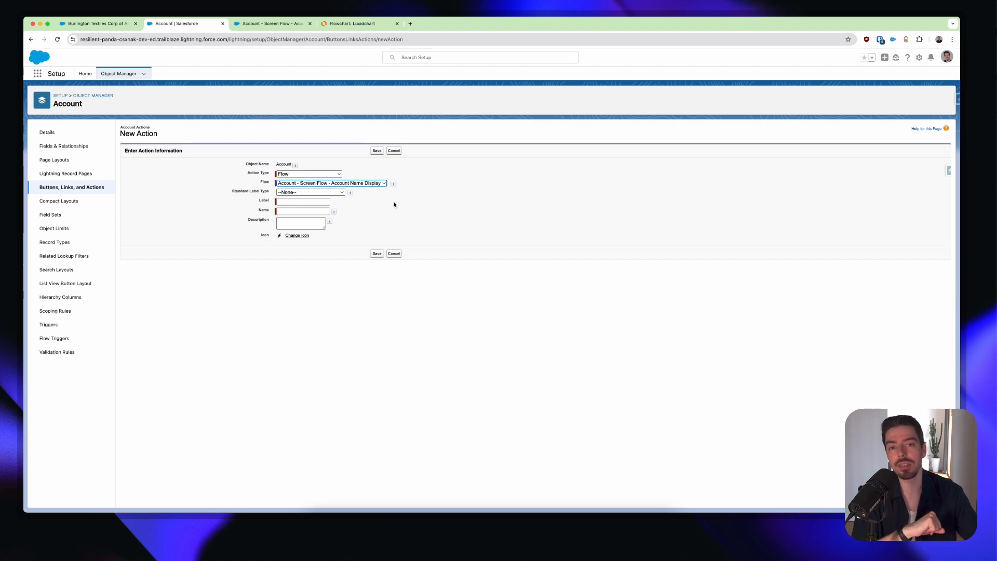
Label the action "Display Account Name" with the name Display_Account_Name derived from it, and save the action
click(326, 200)
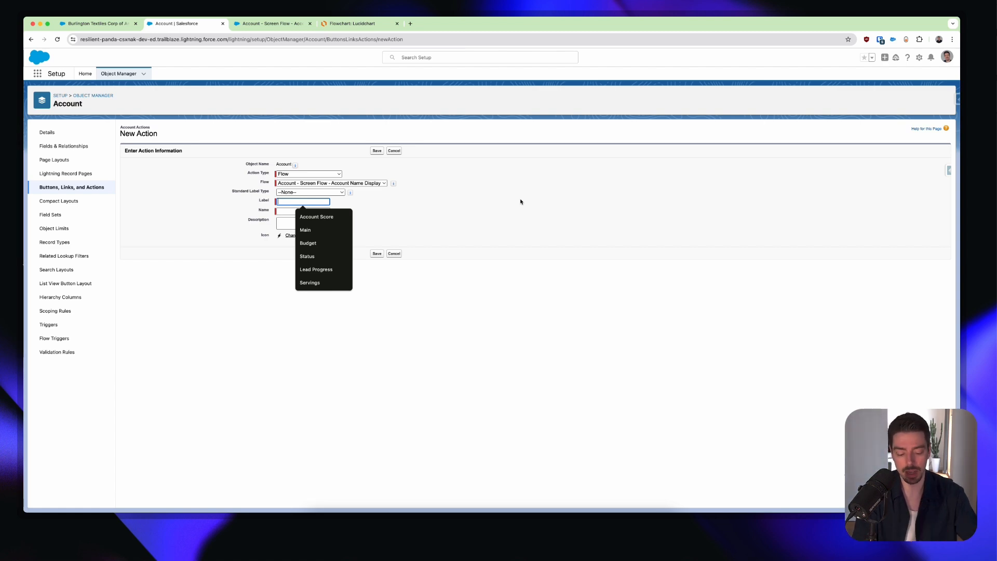
text(Display )
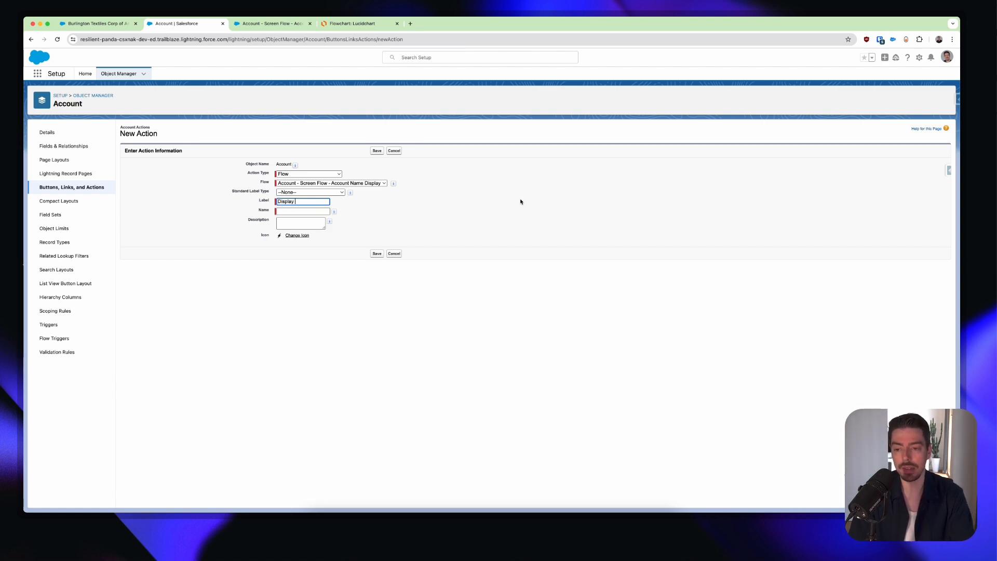
text(Account Name)
key(Tab)
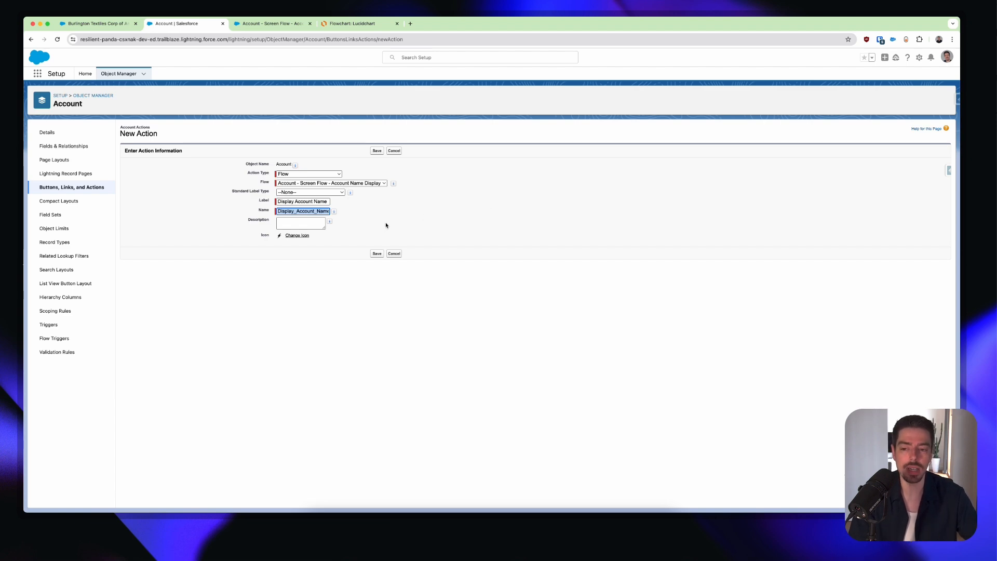
click(375, 254)
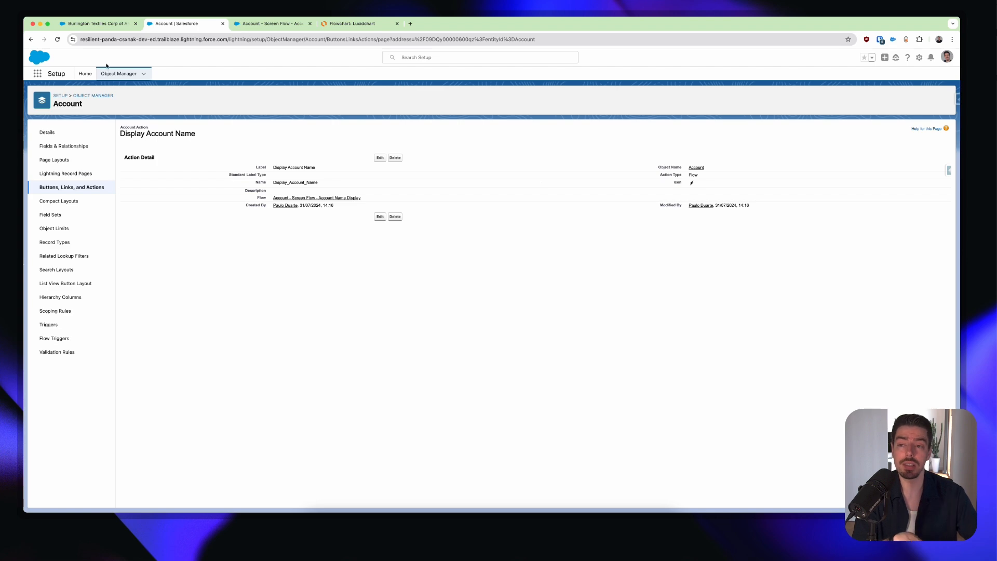
Return to the Burlington Textiles account record and open its record page for editing in Lightning App Builder
click(96, 23)
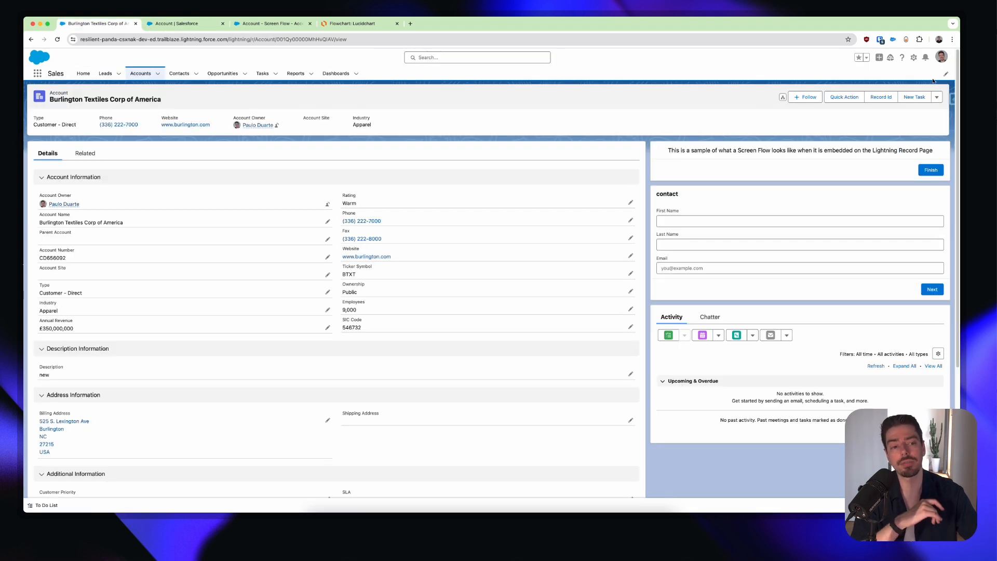
click(913, 59)
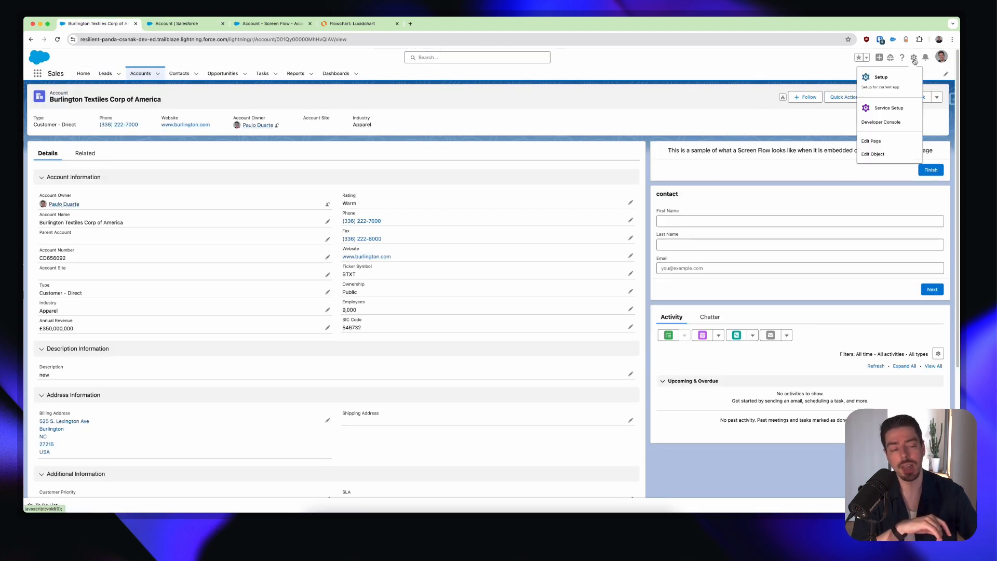
click(882, 141)
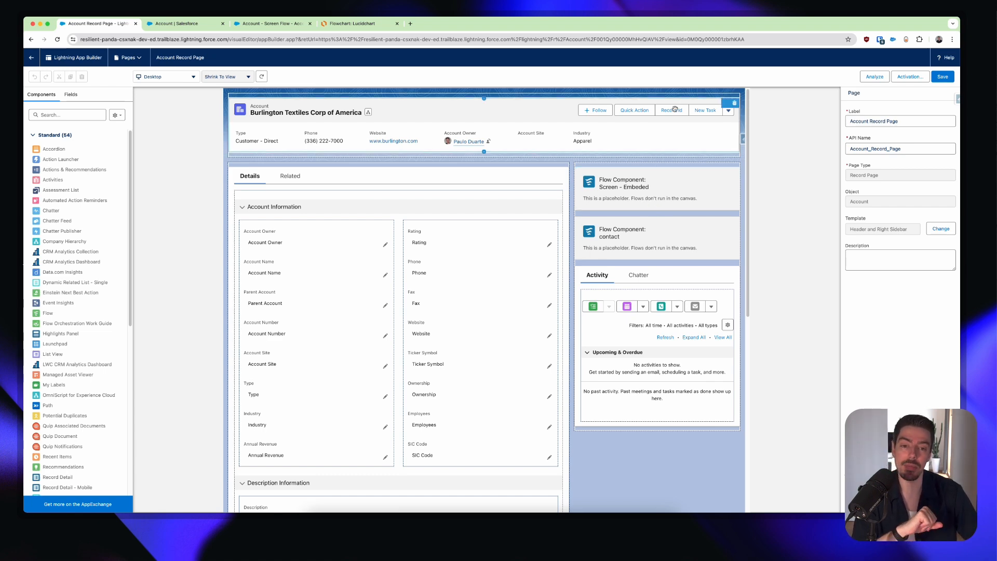
Add the Display Account Name quick action to the Highlights Panel of the Account Record Page, without visibility filters
click(673, 138)
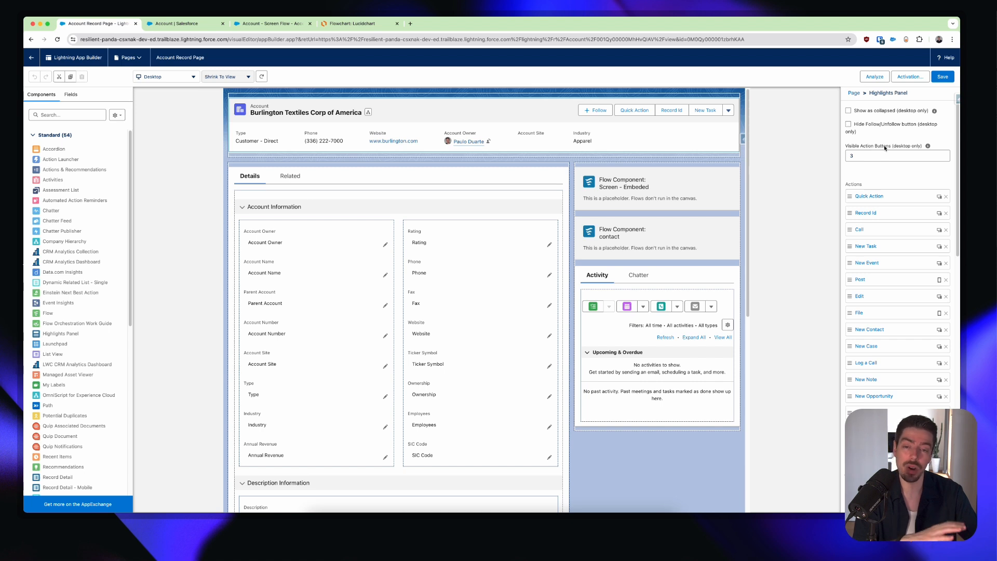
scroll(882, 260, down, 10)
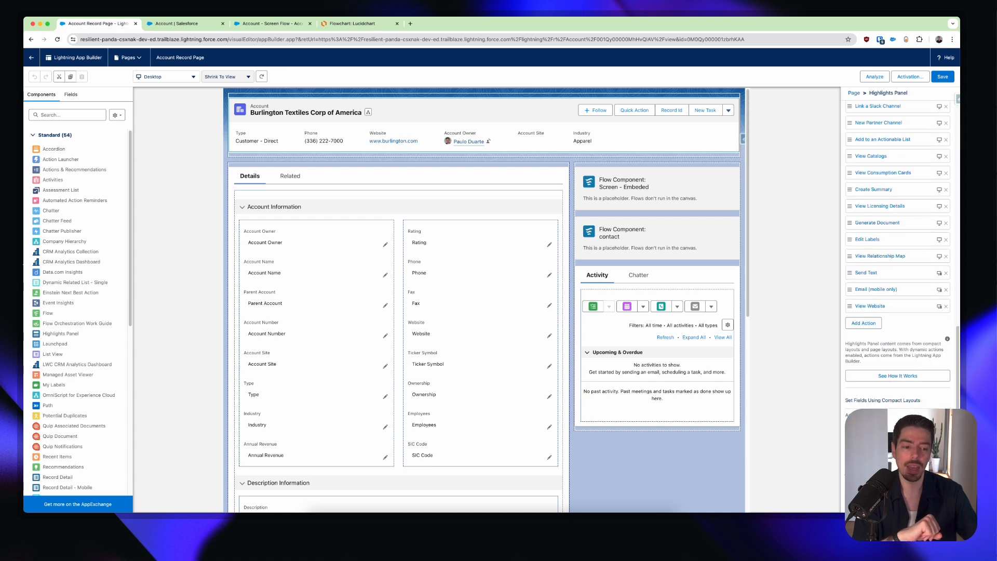
click(864, 323)
click(723, 298)
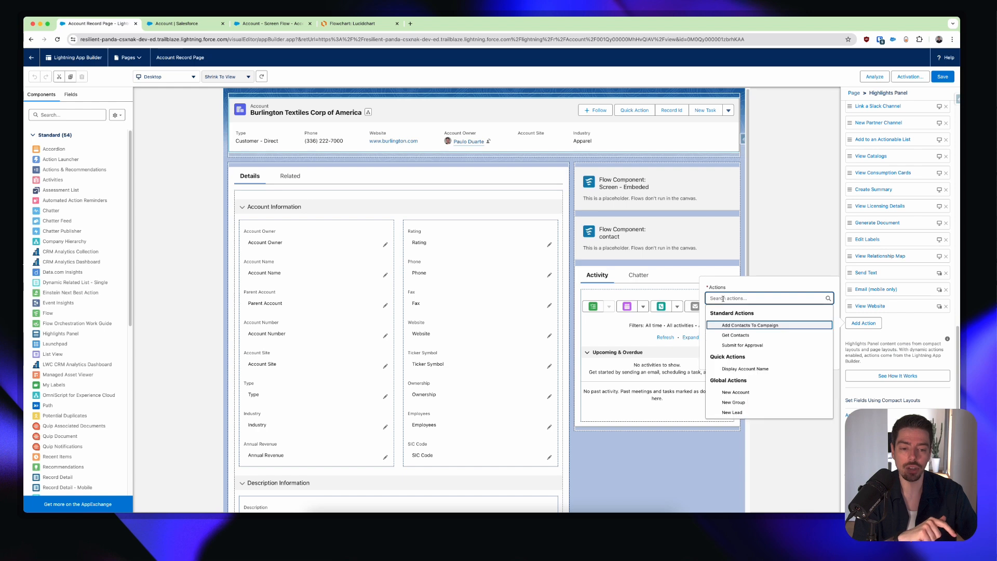
click(785, 369)
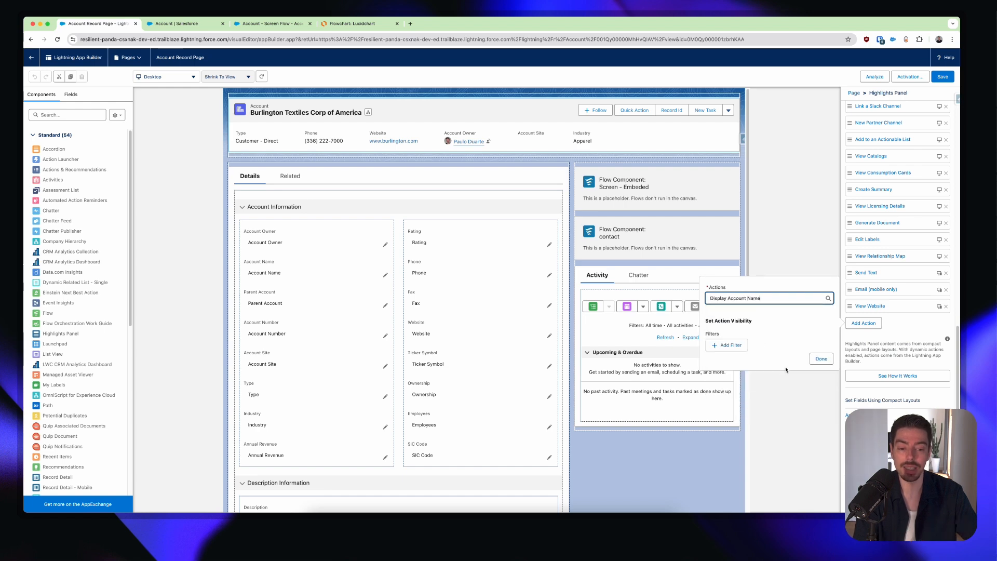
click(821, 358)
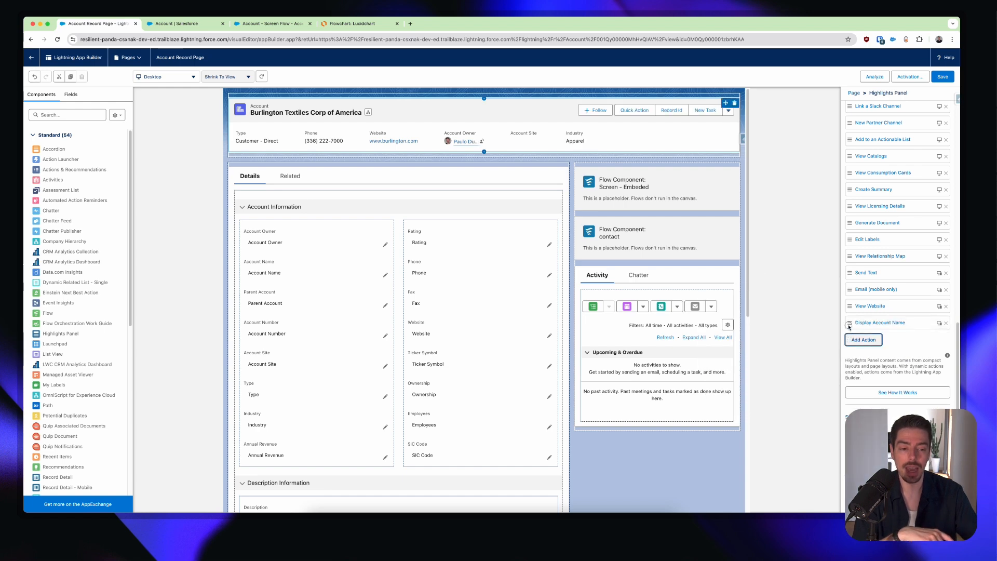
Move Display Account Name to the first position in the Highlights Panel's action list, above Quick Action
scroll(862, 208, up, 5)
scroll(862, 186, up, 8)
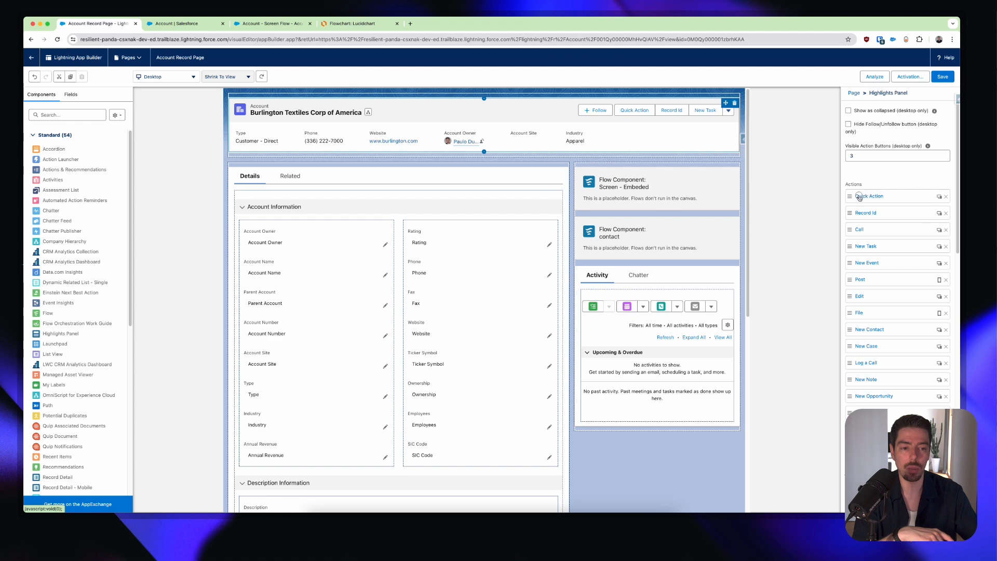
drag(857, 196, 858, 198)
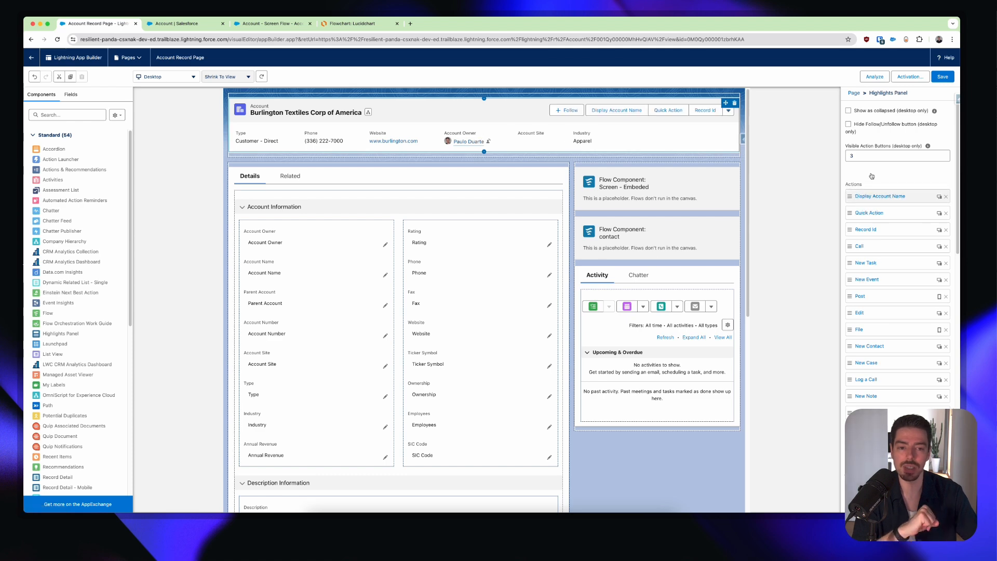
Replace the Screen - Embeded flow component above the contact flow with a new Flow component for Account - Screen Flow - Account Name Display
click(631, 188)
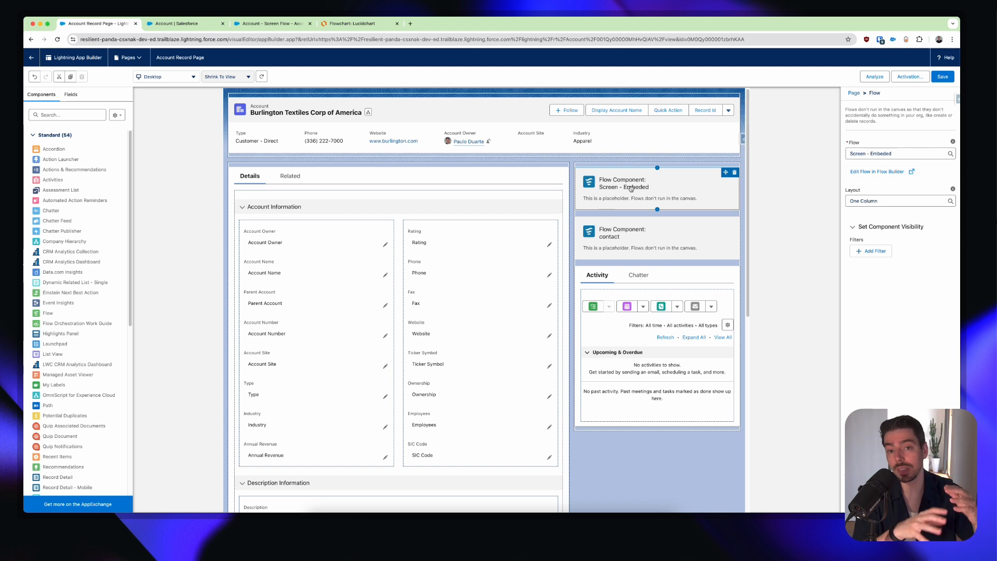
click(734, 171)
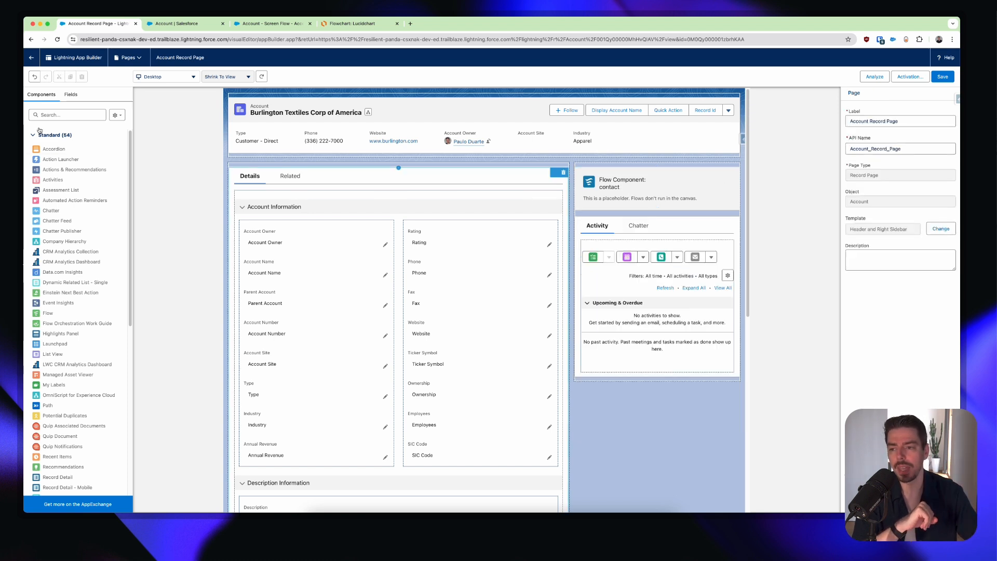
click(56, 114)
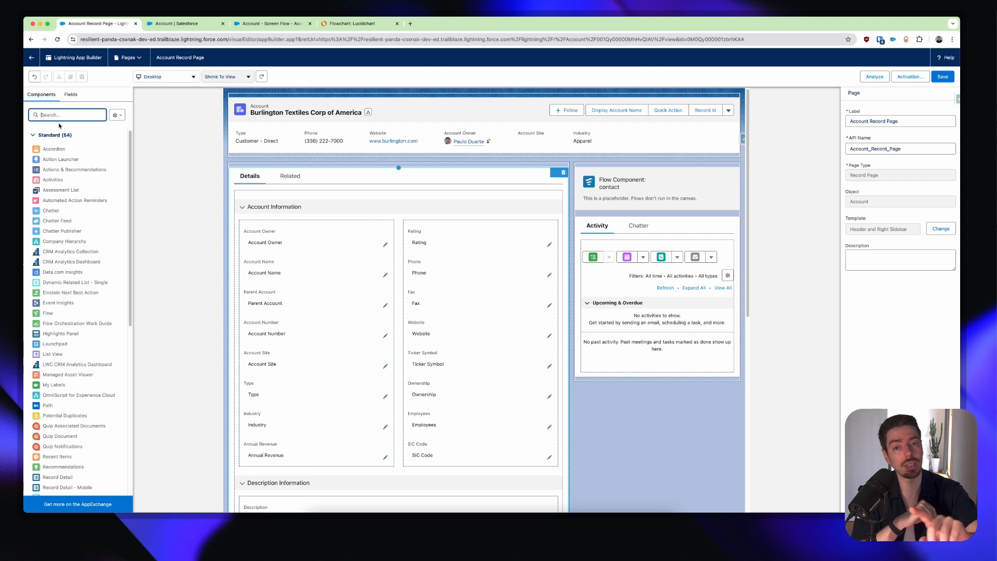
text(flow)
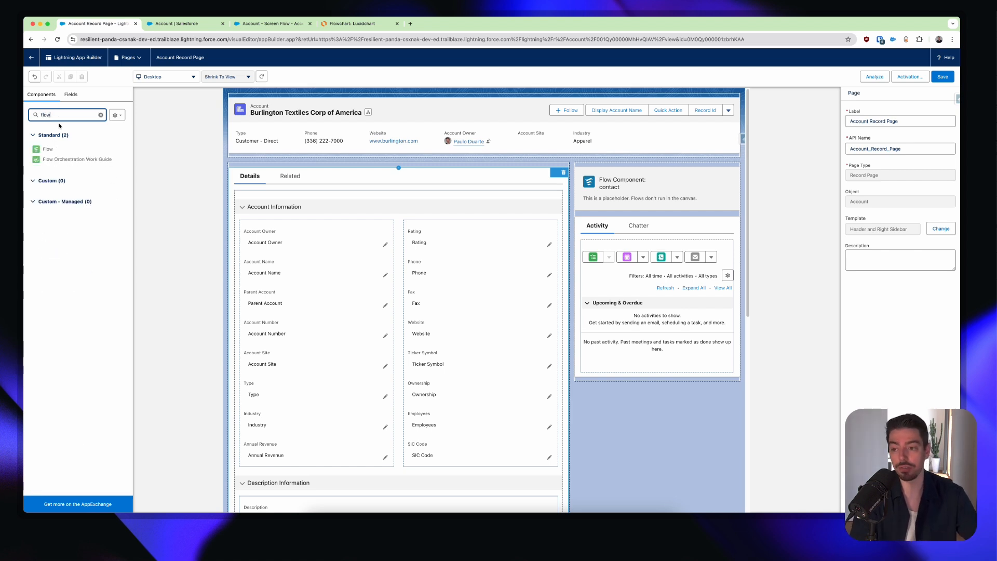
drag(48, 149, 605, 168)
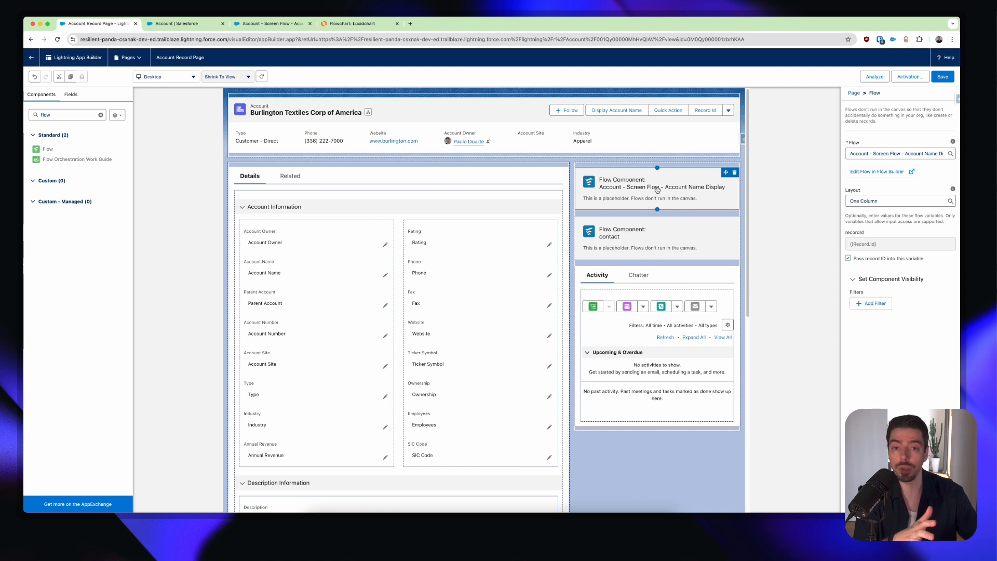
Keep Account - Screen Flow - Account Name Display as the component's flow, save the record page and return to the account record
click(898, 152)
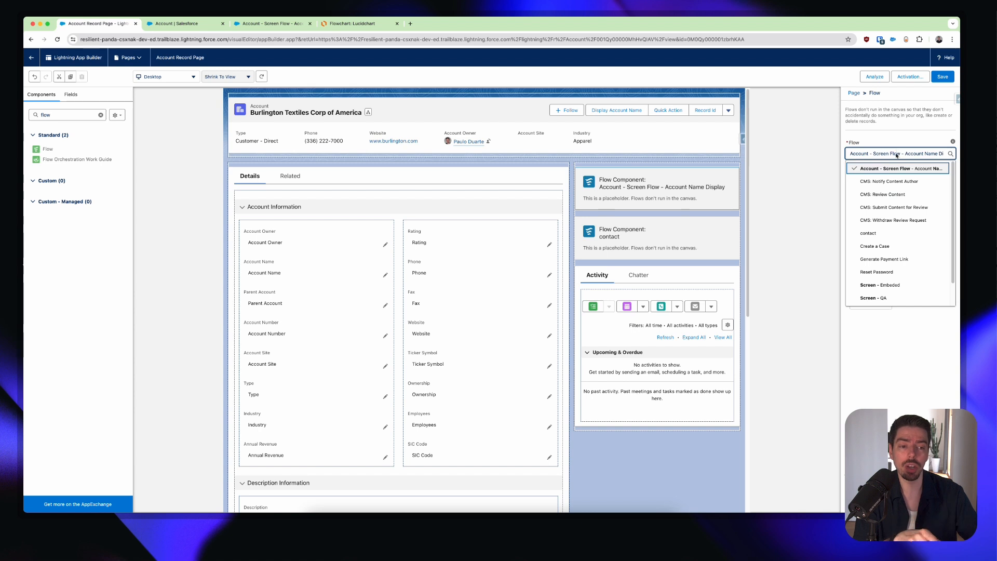
click(926, 139)
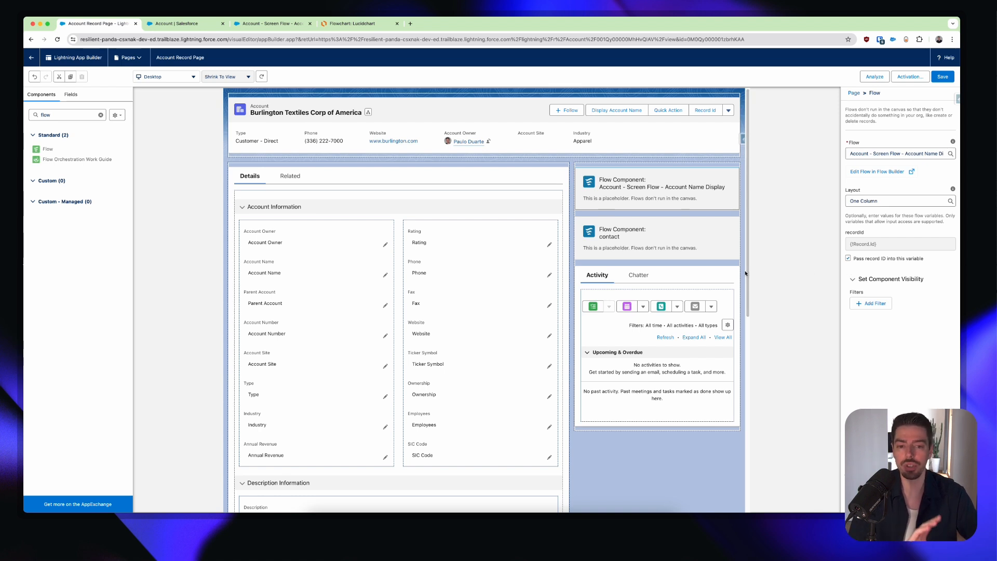
click(940, 78)
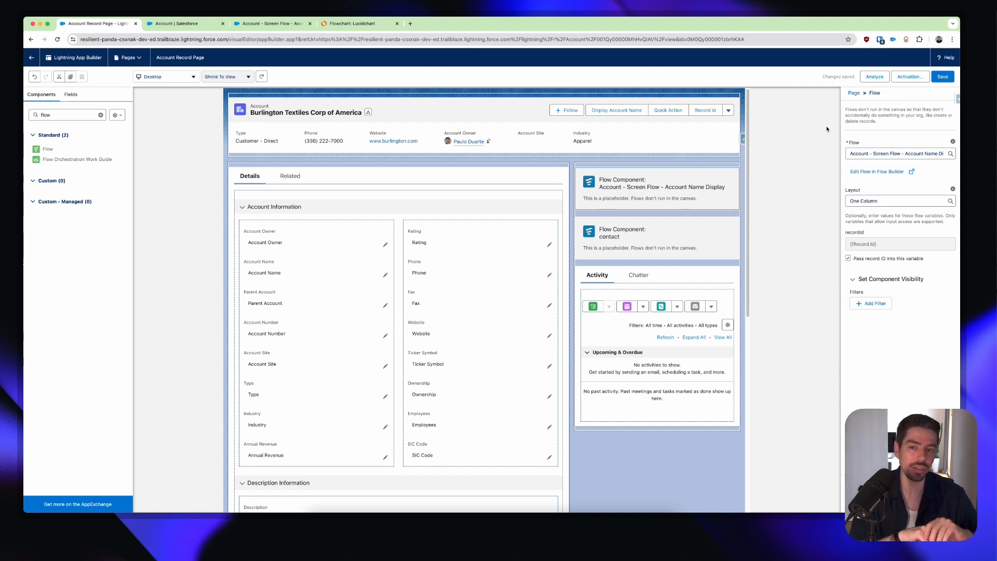
click(32, 58)
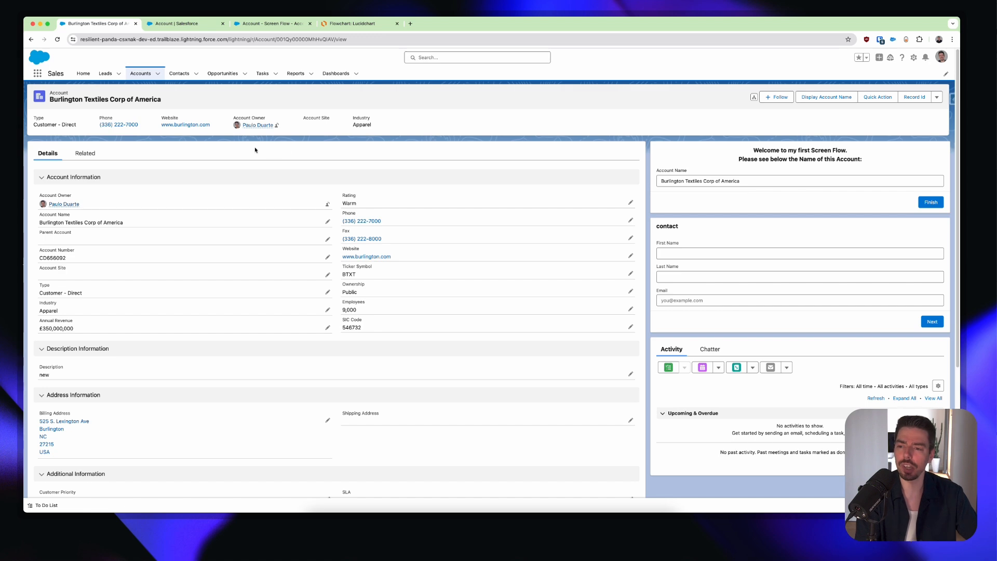
Open the Edge Communications account, run its Display Account Name action to check the displayed name, and close the flow window
click(141, 74)
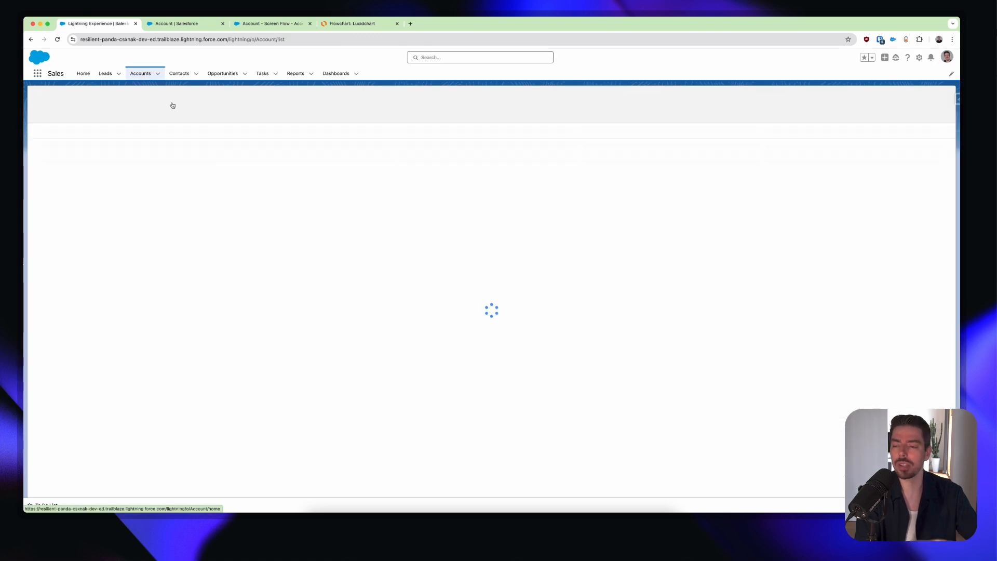
click(96, 166)
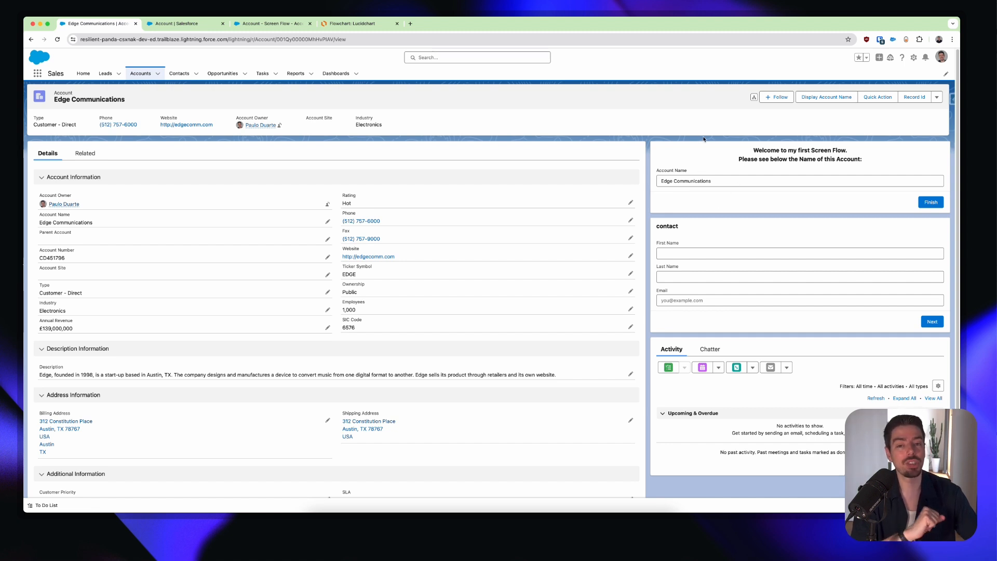
click(828, 102)
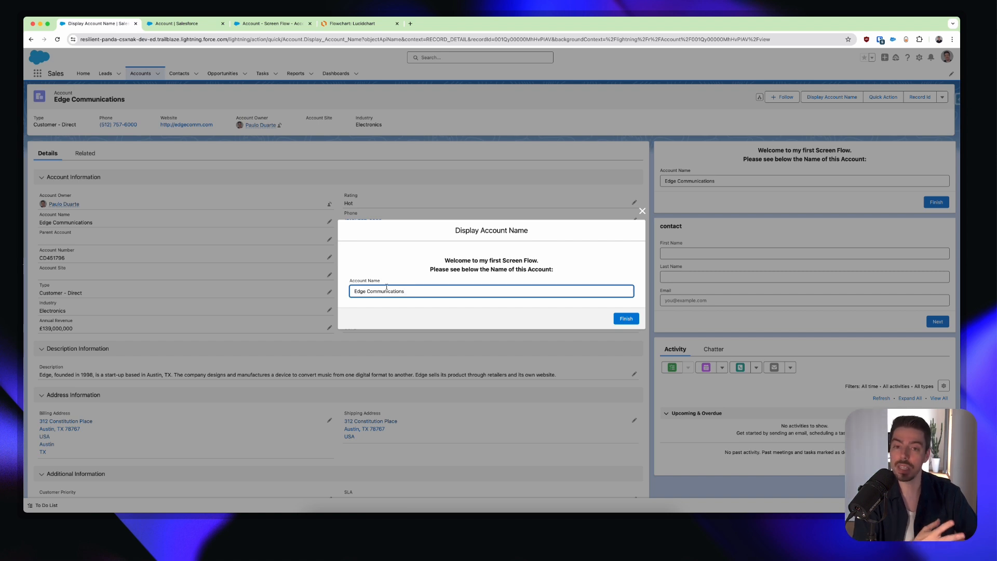
click(642, 211)
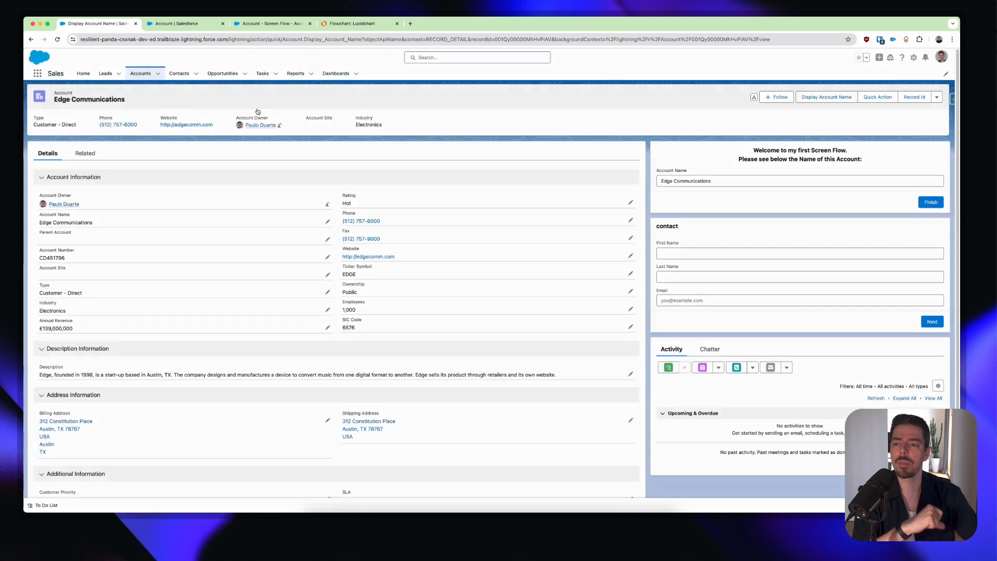
Open the Burlington Textiles Corp of America account, test the Display Account Name action there, and close the flow window
click(140, 73)
click(104, 144)
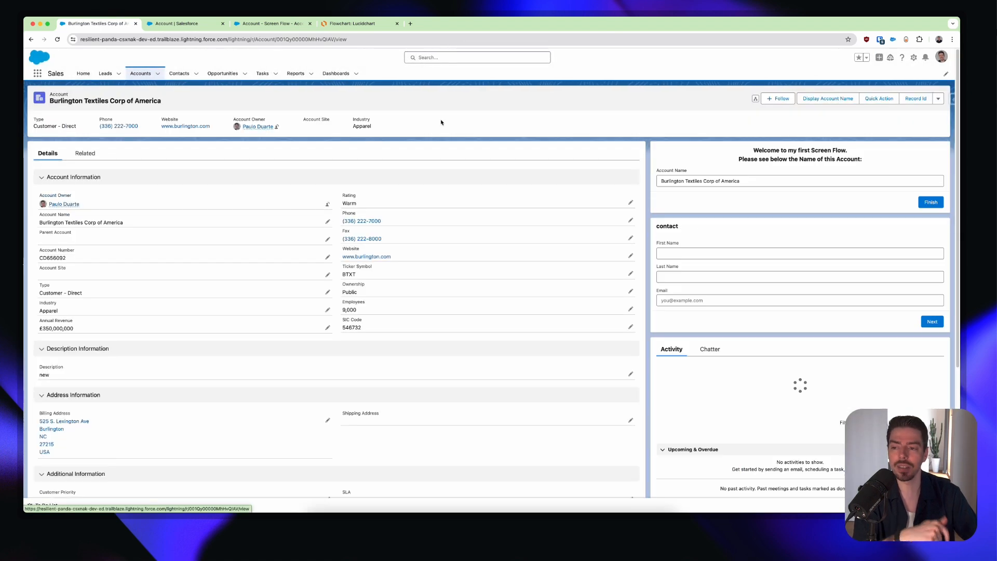
click(841, 97)
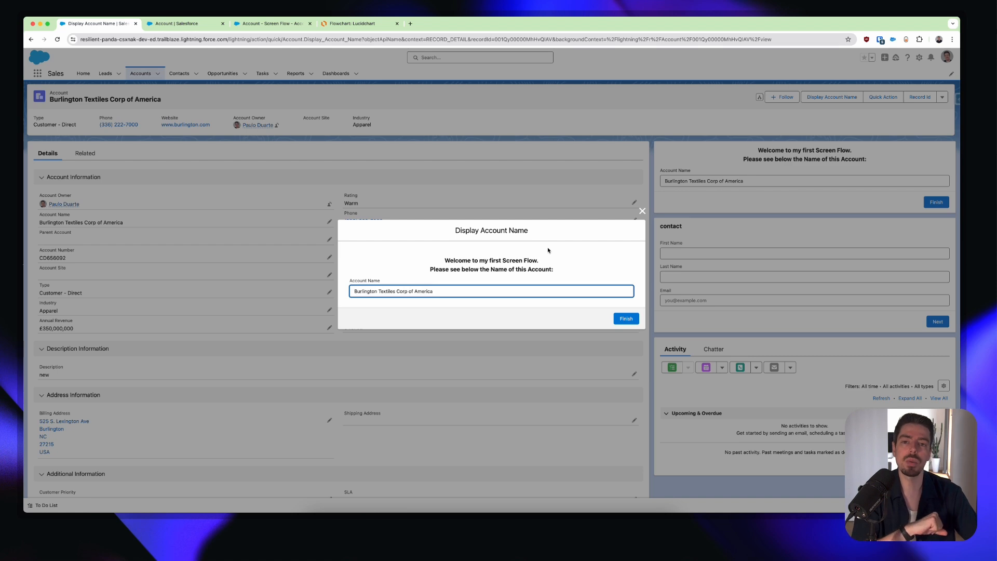
click(642, 211)
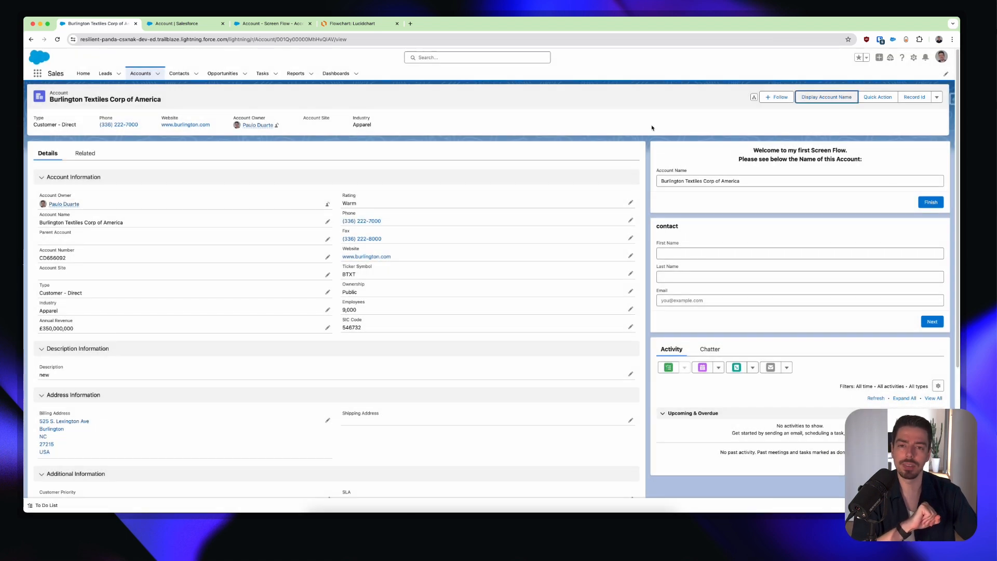